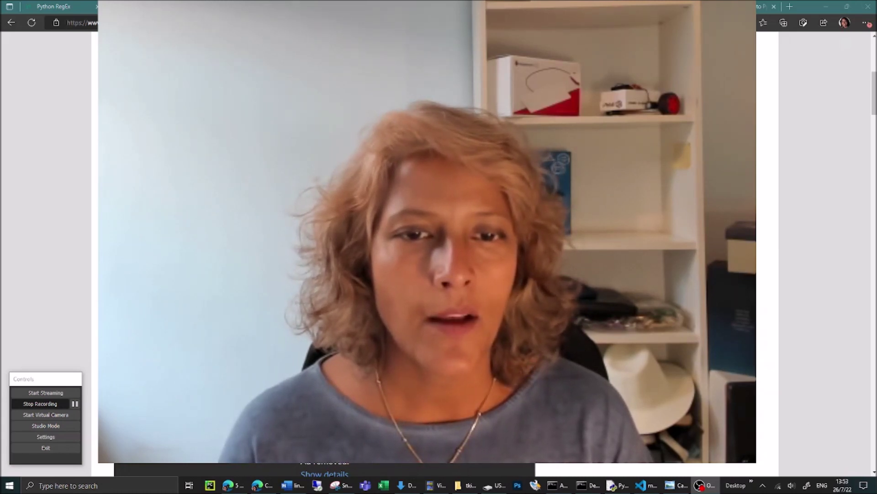
left_click(357, 266)
left_click(110, 302)
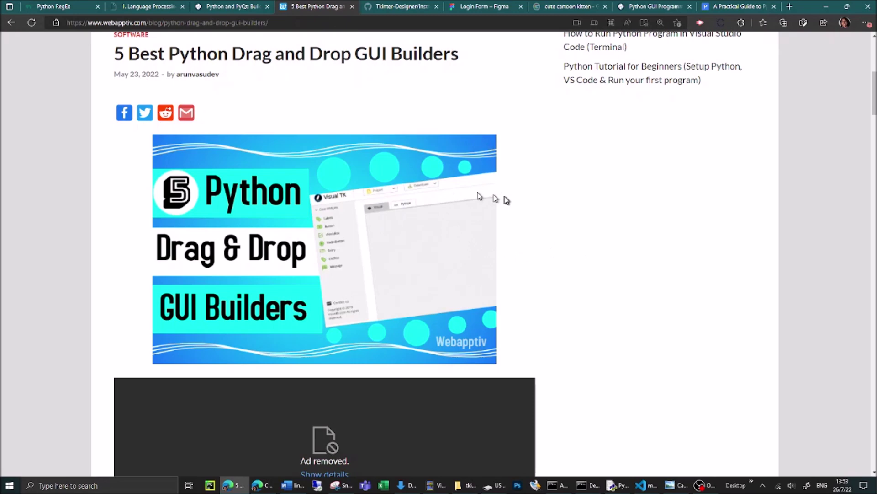
Read the article's pyQt, wxFormBuilder and Tkinter Designer sections, including the Figma workflow and the Tkinter-Designer repository address.
scroll(510, 203, "down", 12)
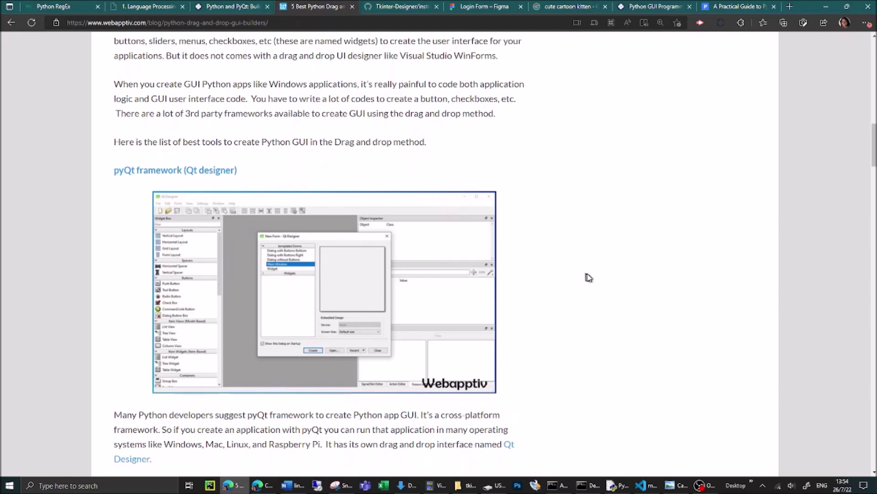
scroll(590, 278, "down", 14)
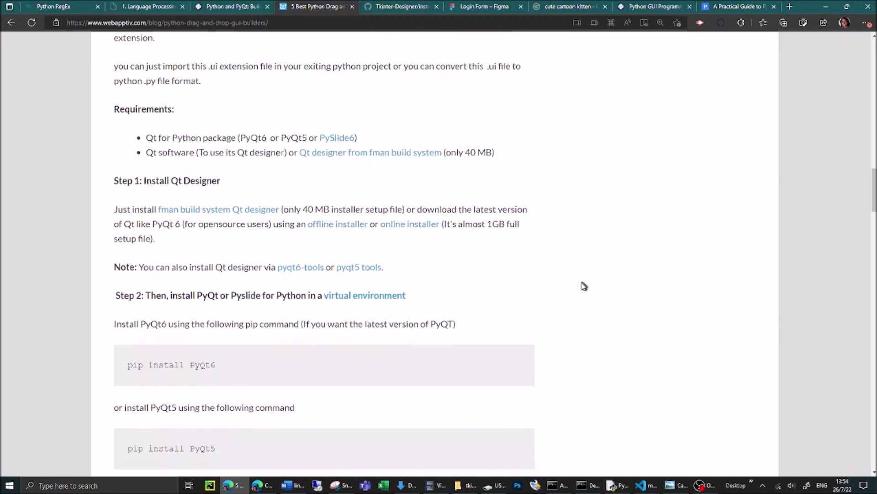
scroll(583, 287, "down", 7)
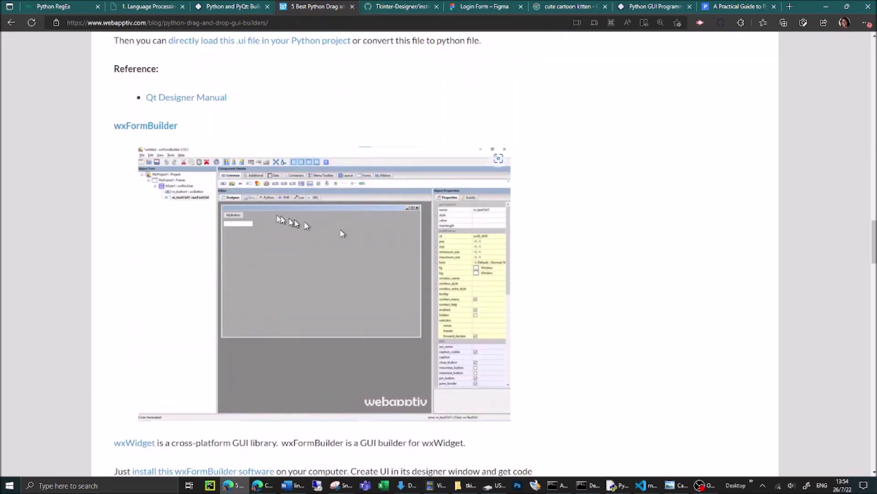
scroll(568, 284, "down", 3)
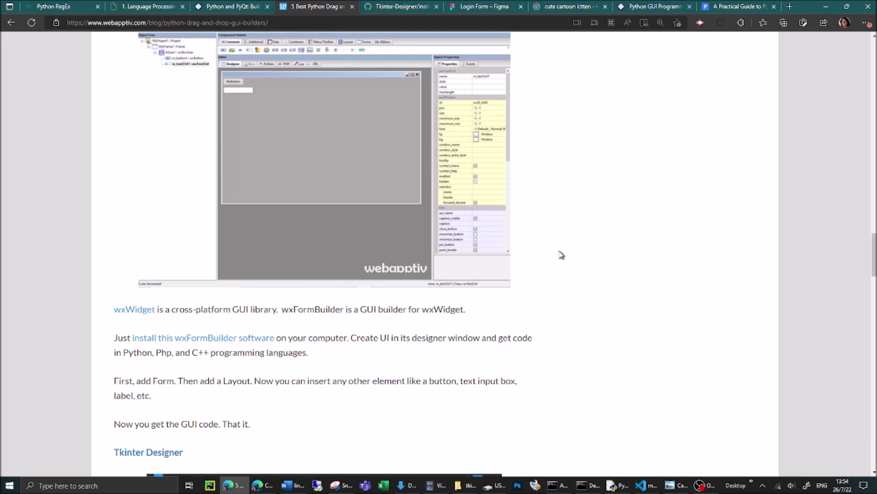
scroll(561, 255, "down", 9)
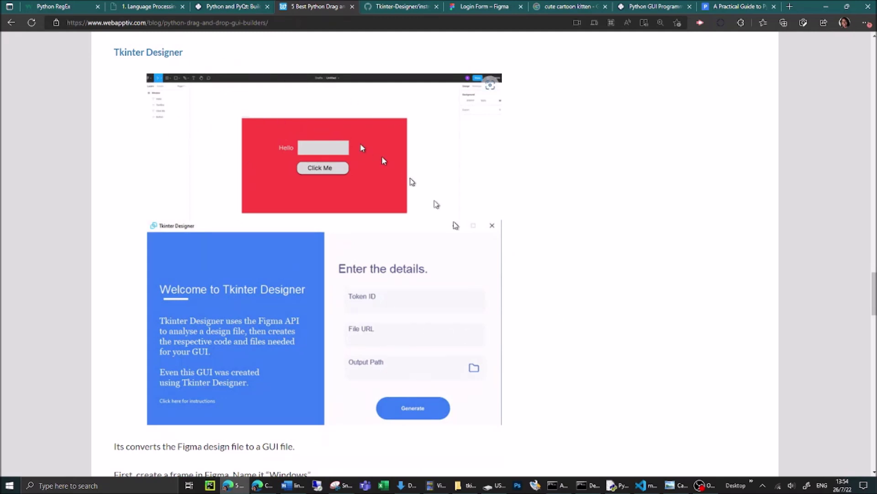
scroll(457, 238, "down", 1)
left_click_drag(178, 380, 202, 381)
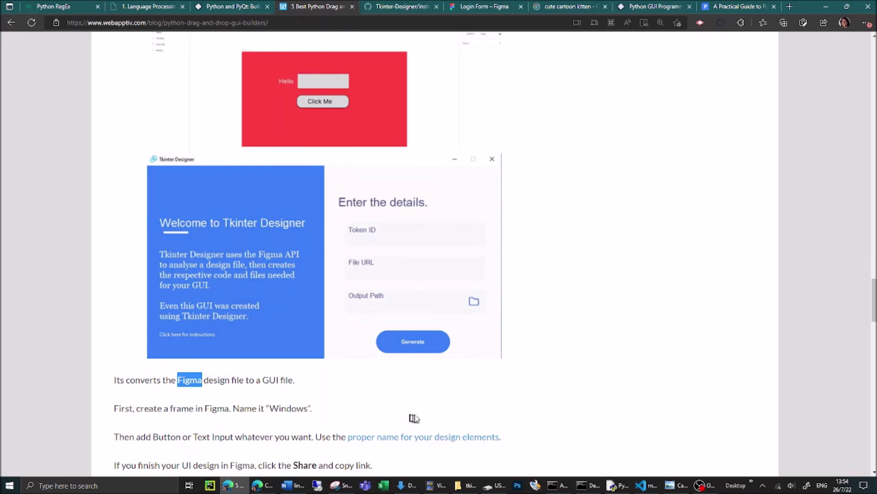
scroll(455, 419, "down", 2)
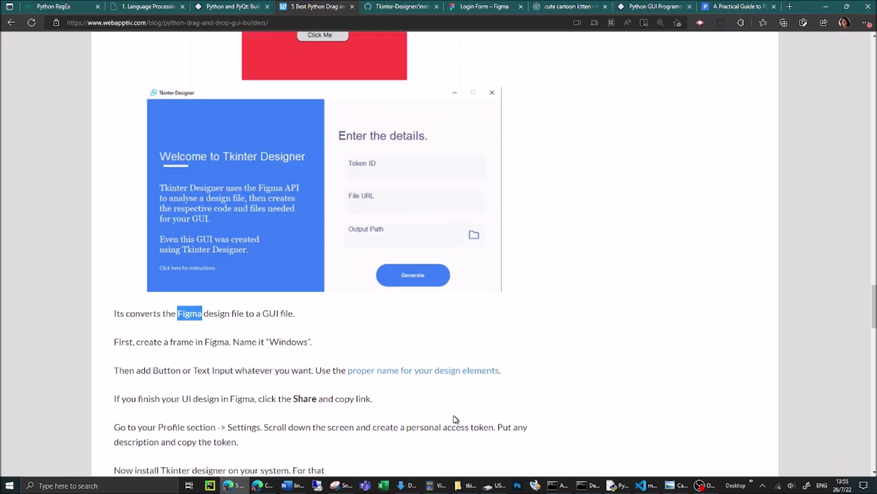
scroll(454, 419, "down", 4)
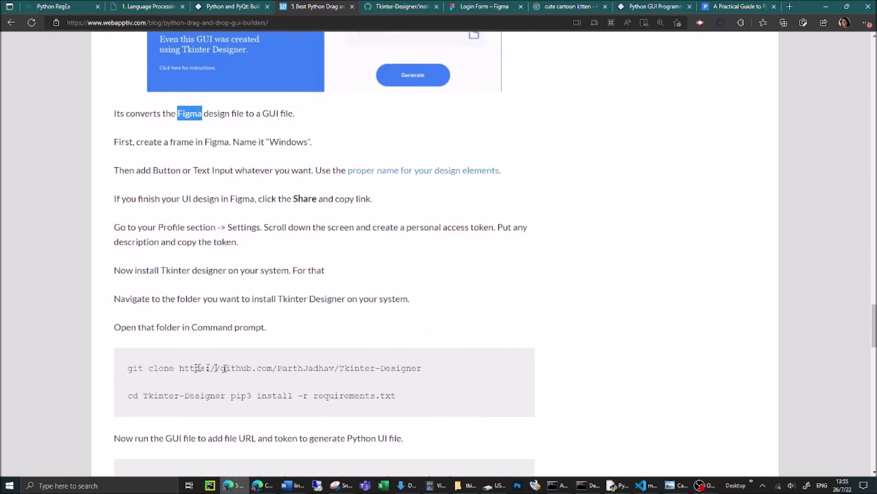
left_click_drag(179, 368, 421, 371)
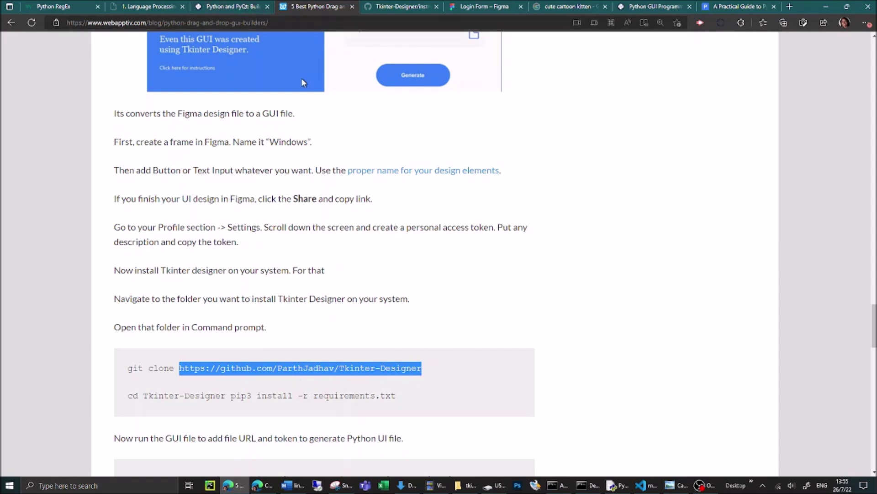
Switch to the Tkinter Designer instructions on GitHub and review their table of contents.
left_click(399, 7)
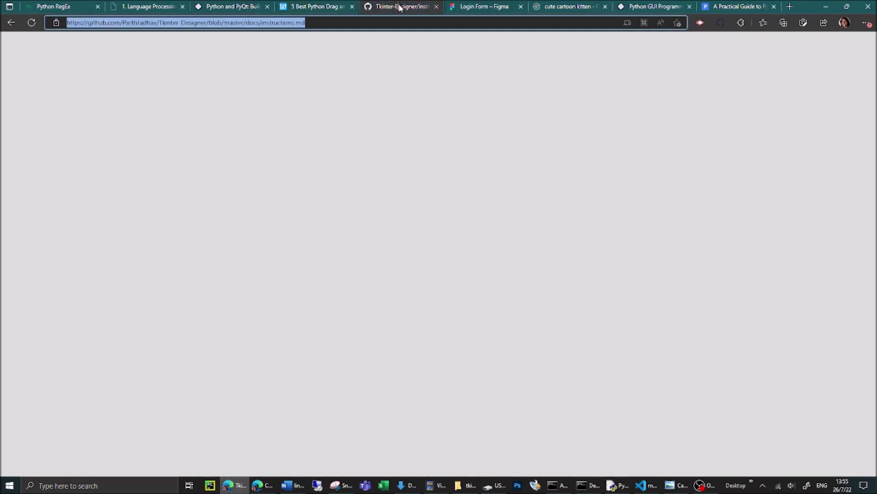
scroll(480, 156, "up", 20)
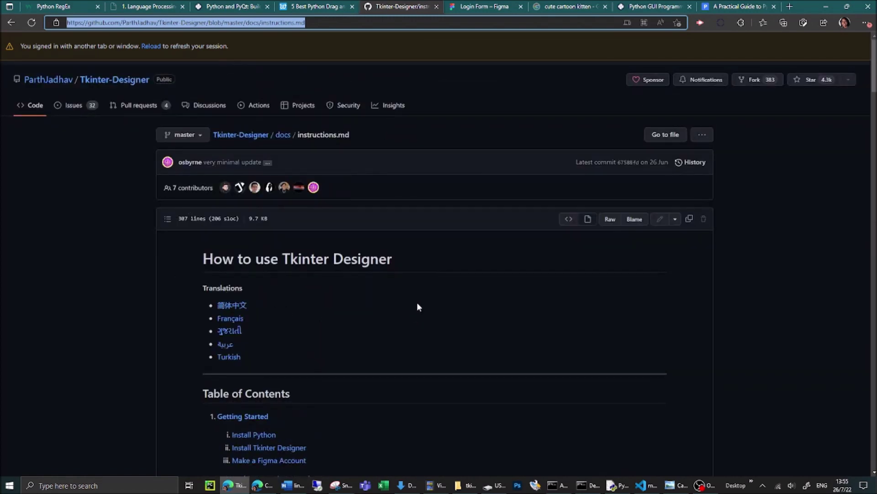
scroll(418, 306, "down", 3)
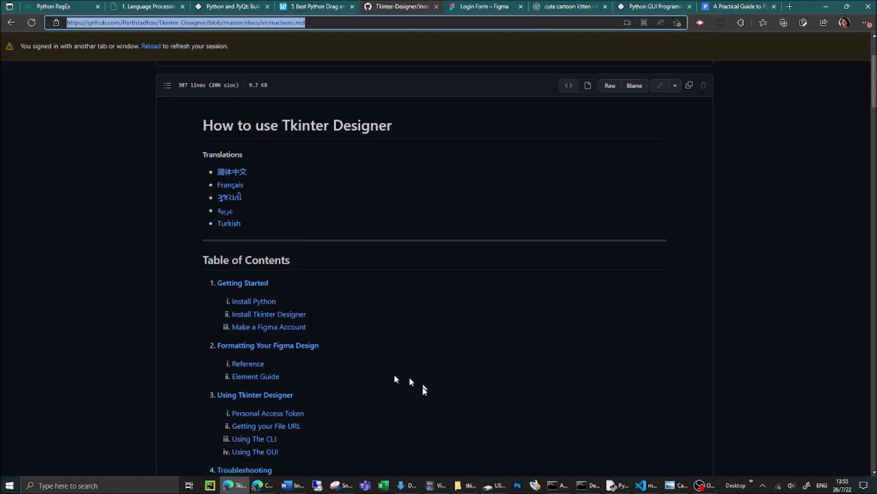
Switch to Figma, return from the Login Form design to the files overview, dismiss the Community tip and create a new design file.
left_click(487, 7)
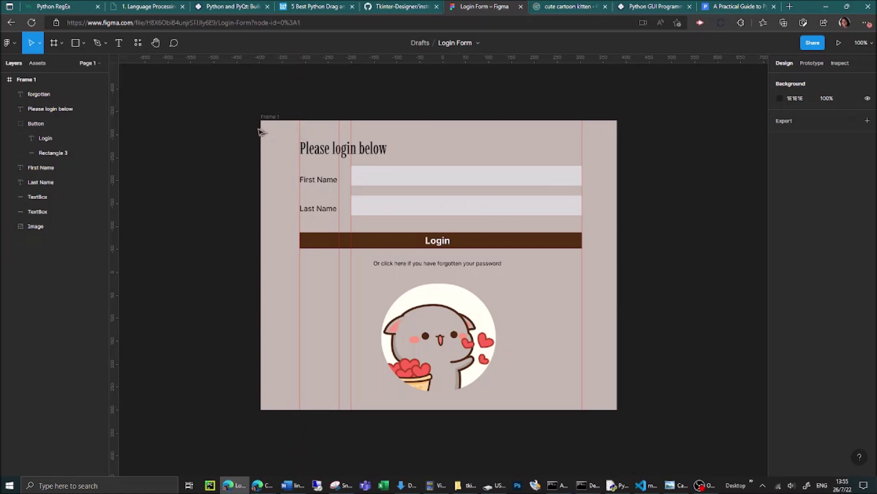
left_click(7, 44)
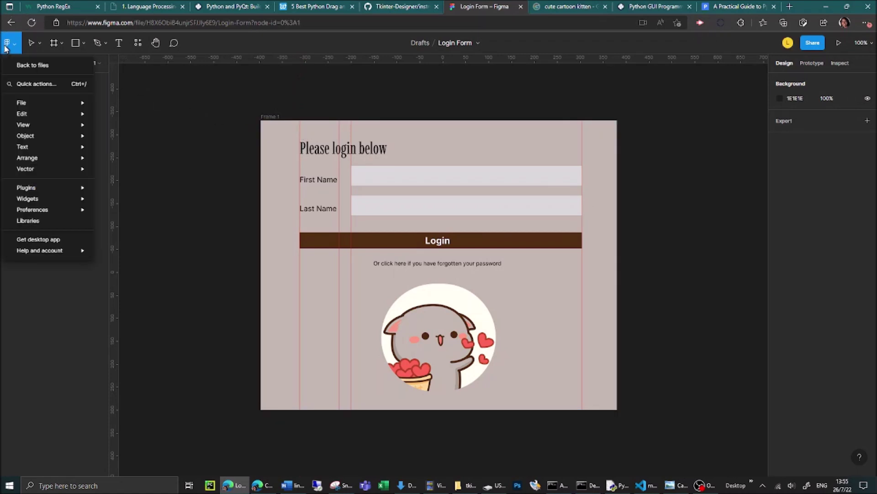
left_click(30, 66)
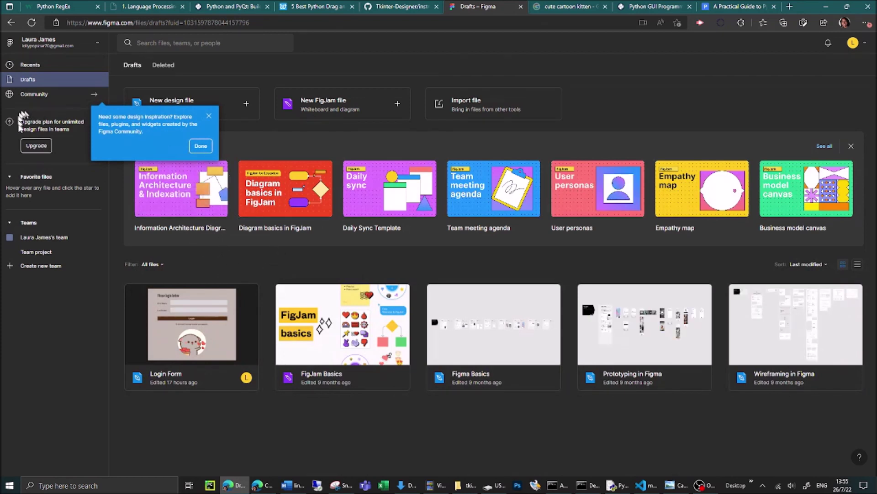
left_click(209, 117)
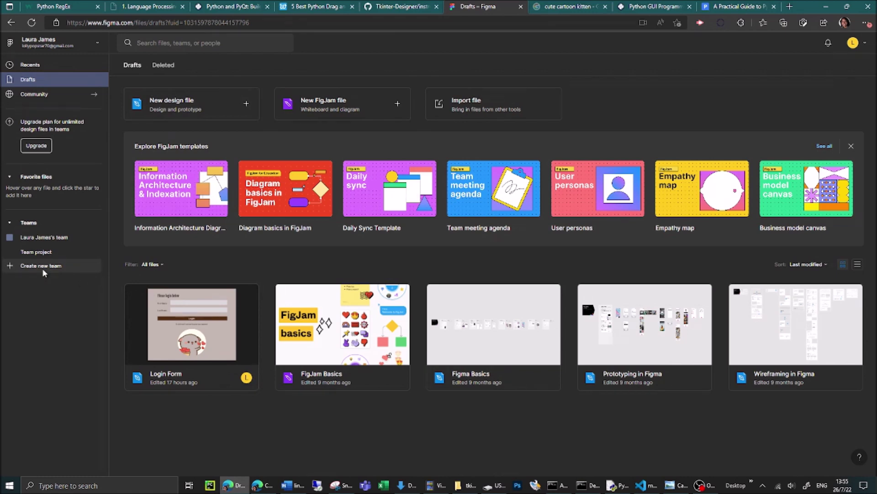
left_click(175, 107)
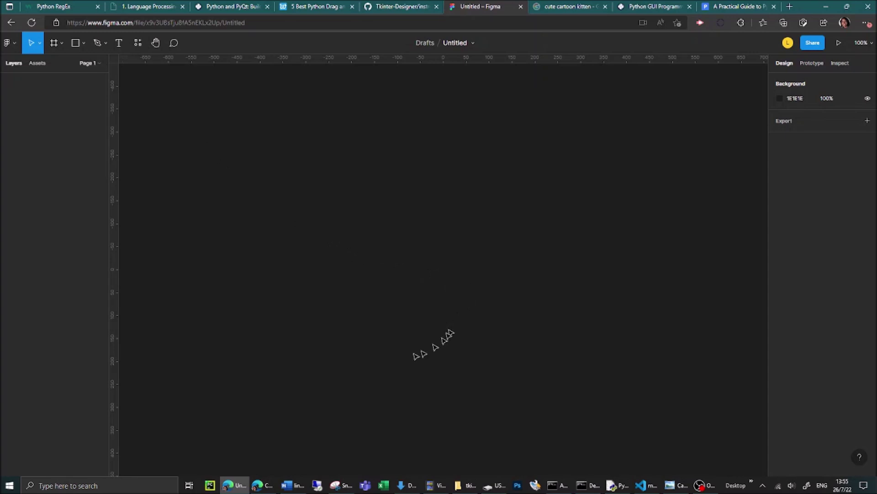
Draw a frame about 661 × 533 and, near its upper right, a rectangle about 302 × 44 inside it.
left_click(55, 43)
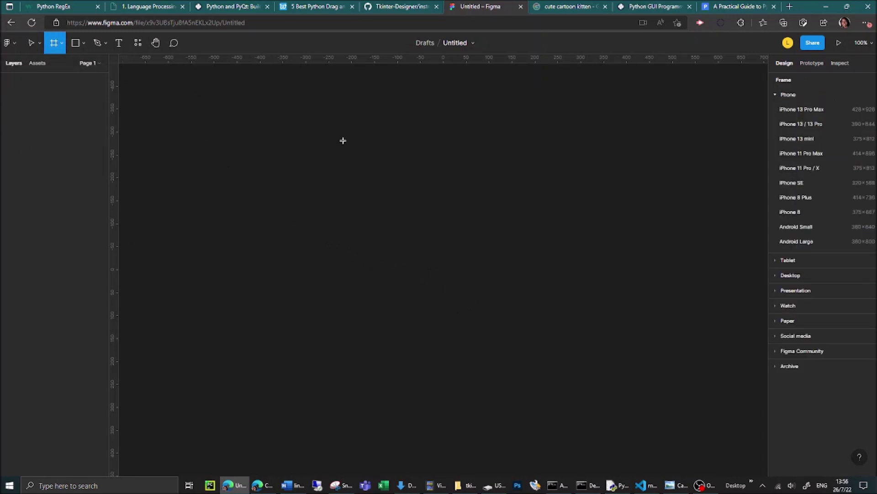
left_click_drag(276, 112, 579, 357)
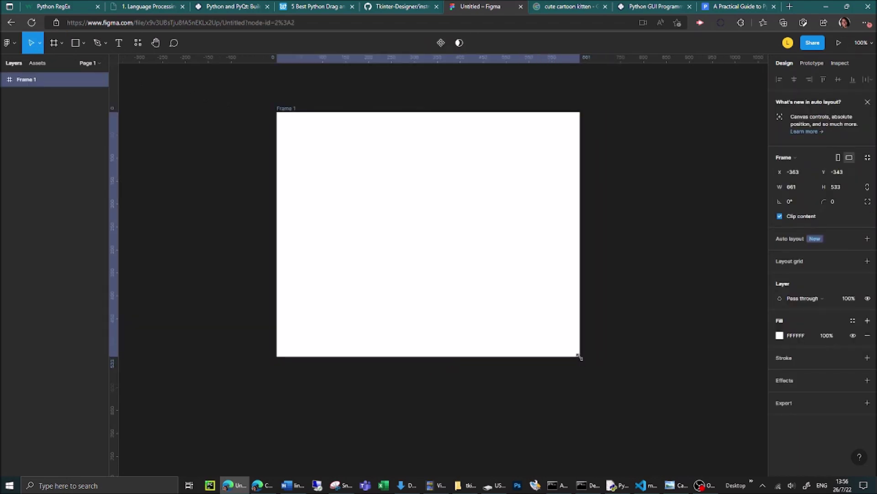
left_click(77, 44)
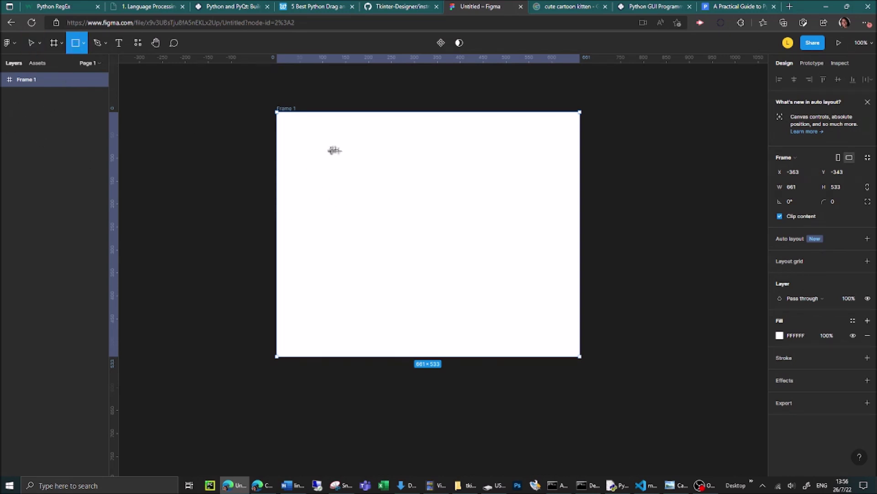
mouse_move(403, 149)
left_mouse_down()
mouse_move(501, 182)
mouse_move(541, 170)
left_mouse_up()
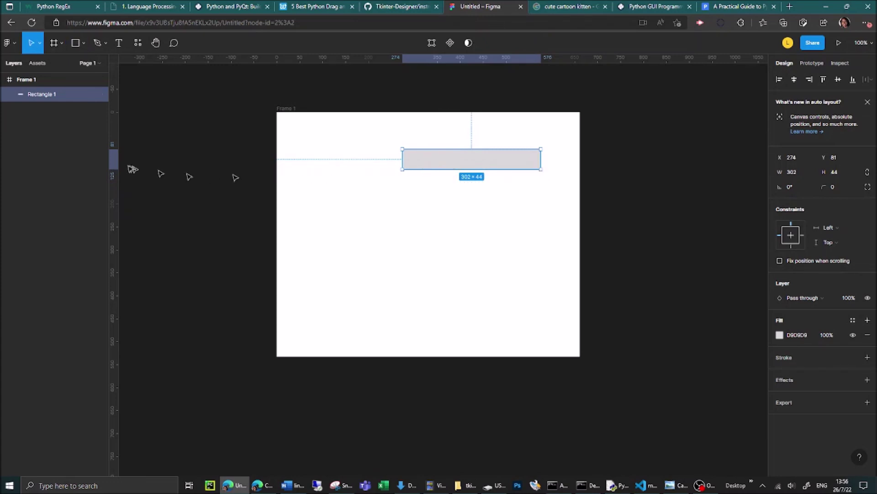
Add the text label "enter your password" beside the grey rectangle, on its left.
left_click(118, 42)
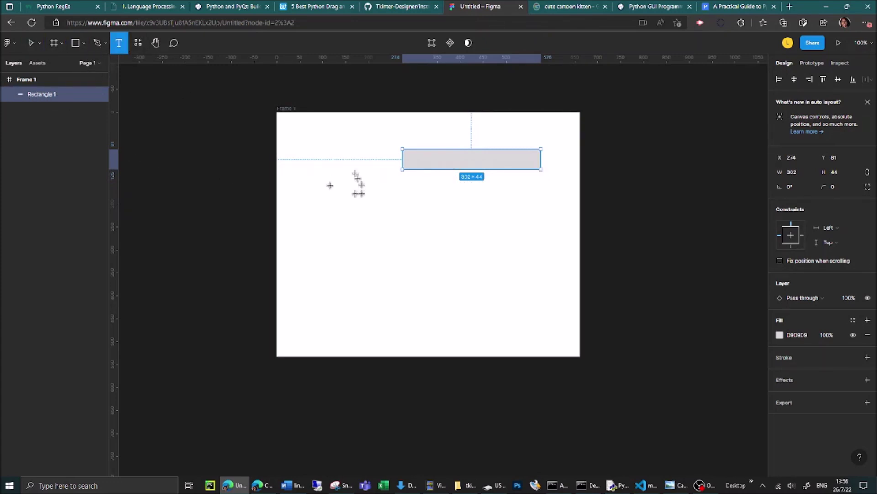
left_click_drag(318, 154, 370, 169)
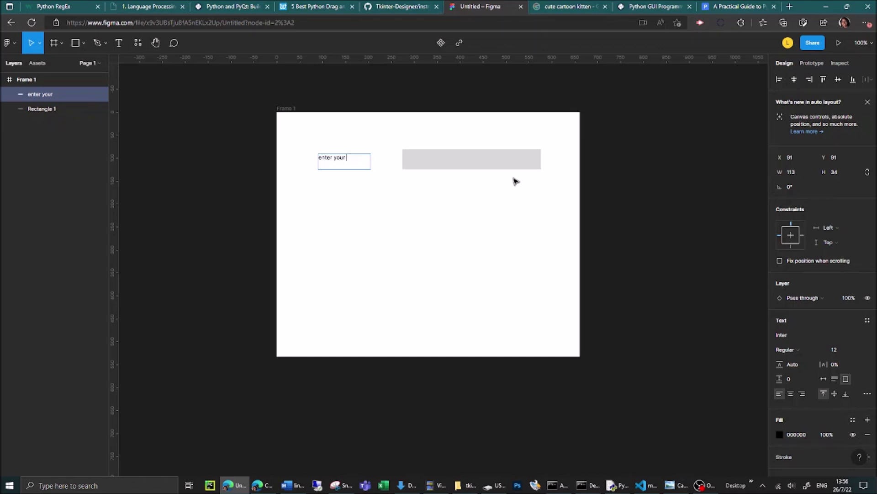
type("enter your password")
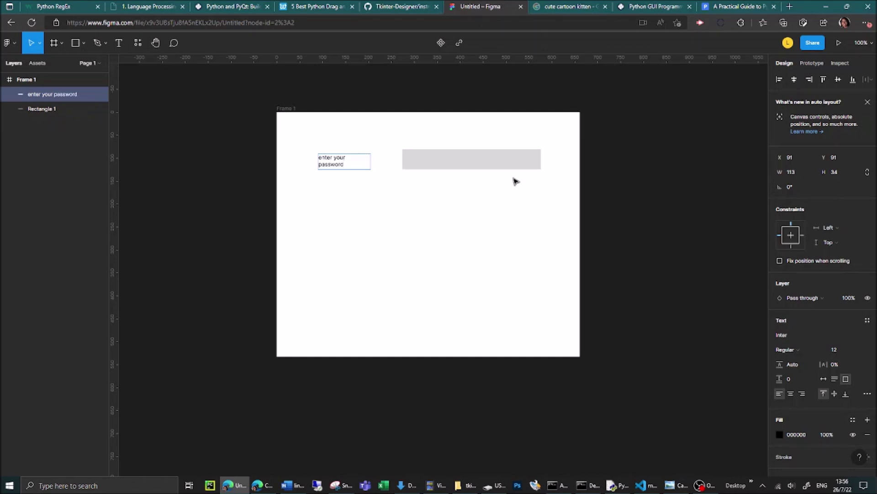
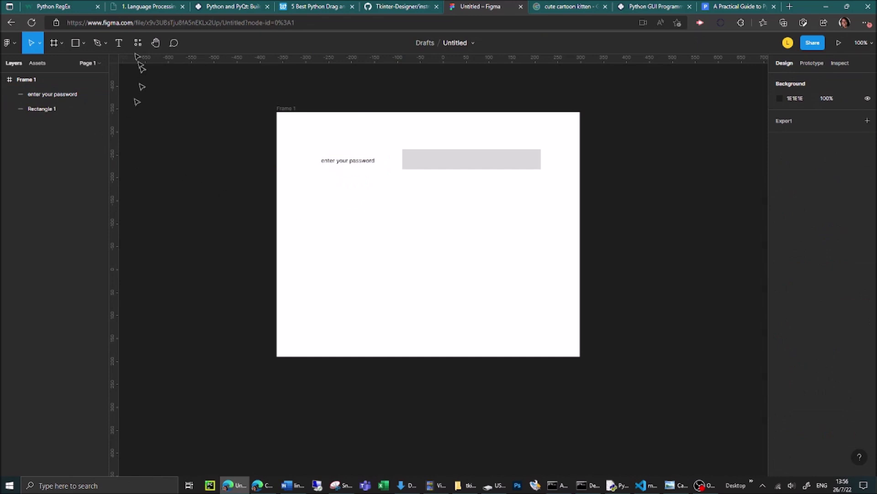
Draw a rectangle about 484 × 93 below the password row and fill it with dark red B41010.
left_click(76, 45)
left_click(84, 43)
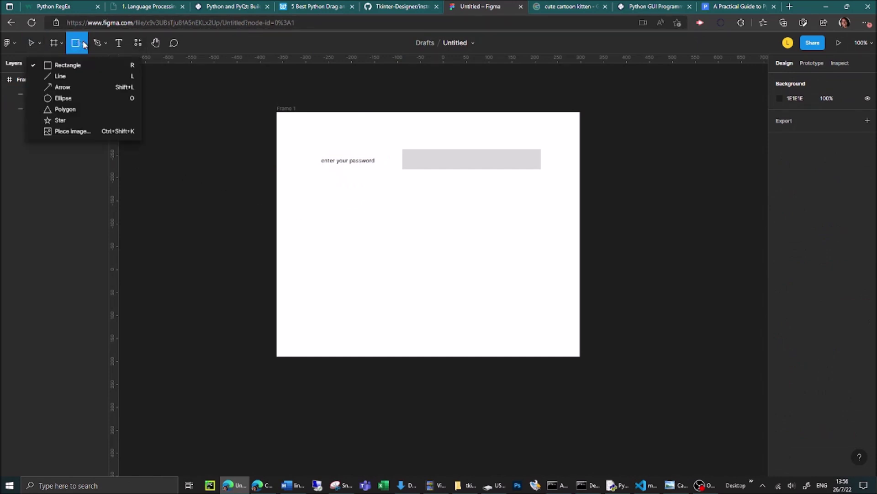
left_click(67, 66)
left_click_drag(319, 195, 542, 239)
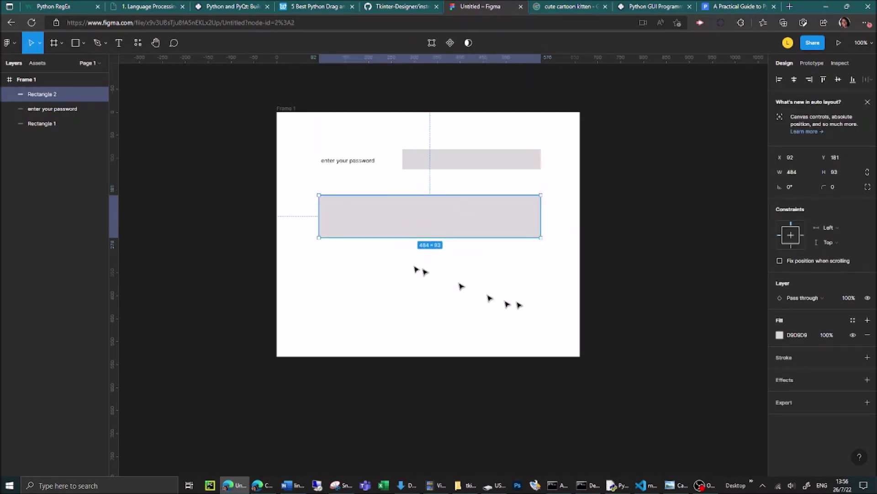
left_click(788, 336)
left_click(782, 335)
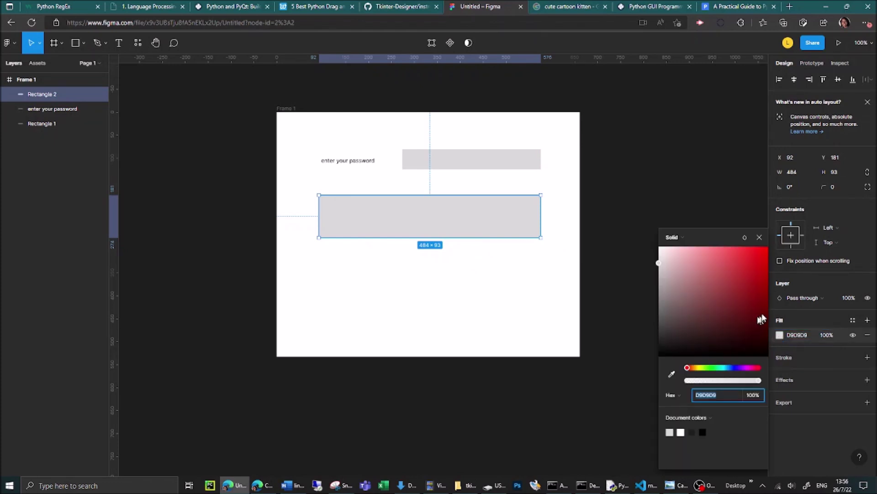
left_click(758, 279)
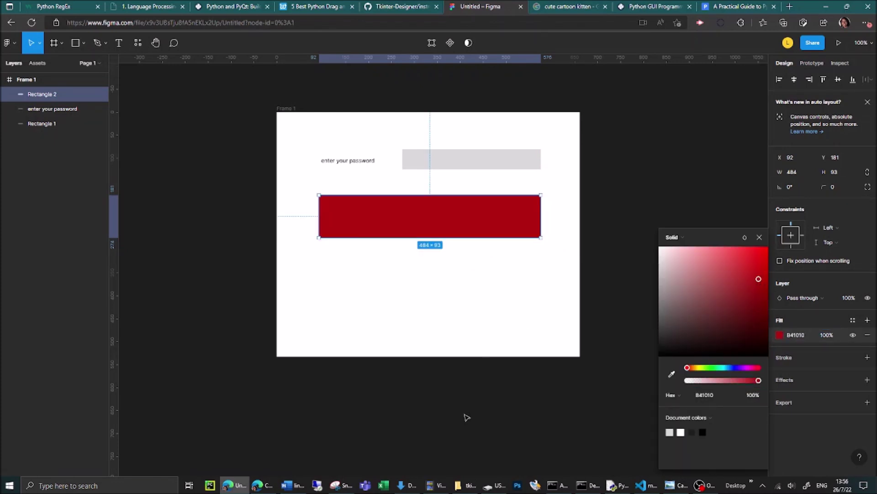
left_click(464, 415)
Add the text "Login" in a box about 258 × 61 on the red rectangle, with font size 32 and centred alignment.
left_click(119, 43)
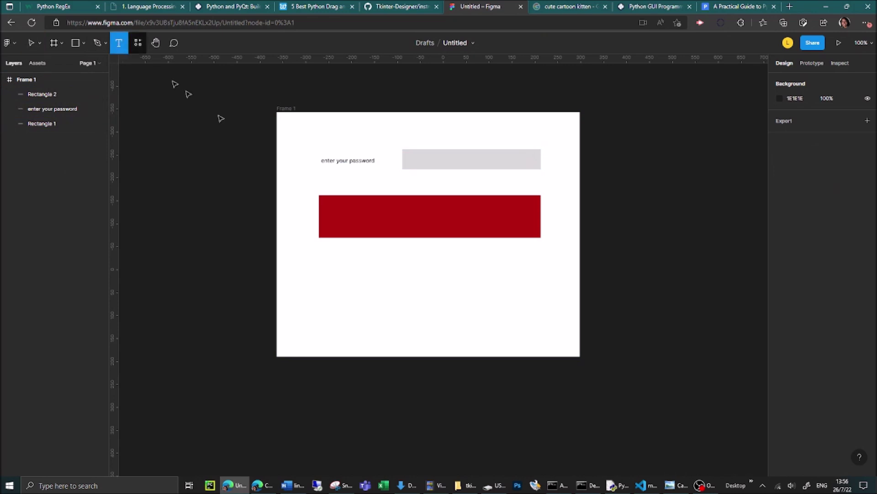
left_click_drag(366, 202, 484, 230)
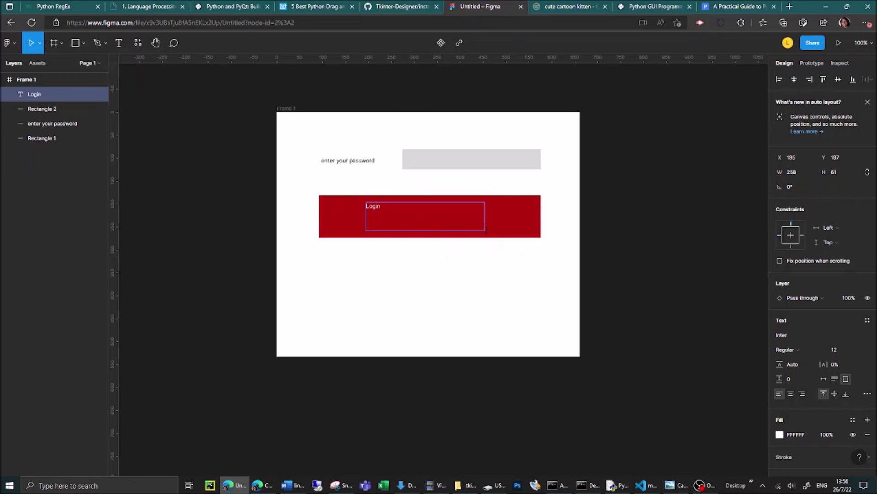
left_click(841, 351)
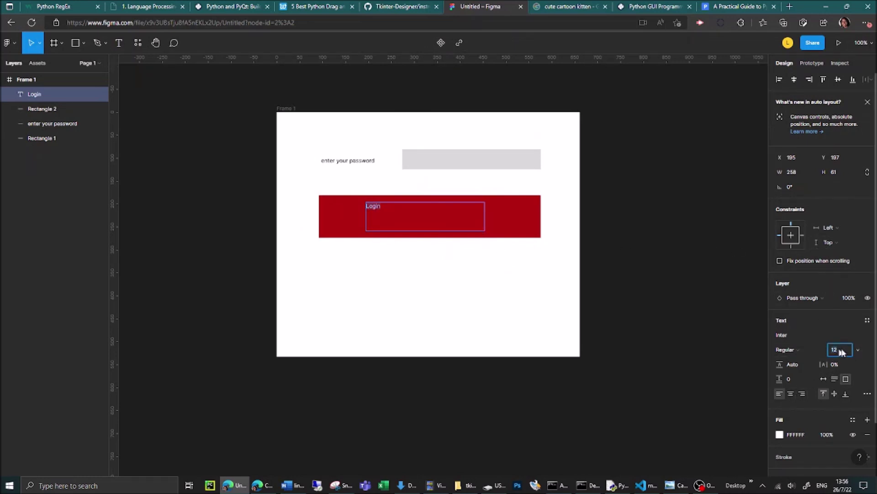
left_click(858, 350)
left_click(856, 397)
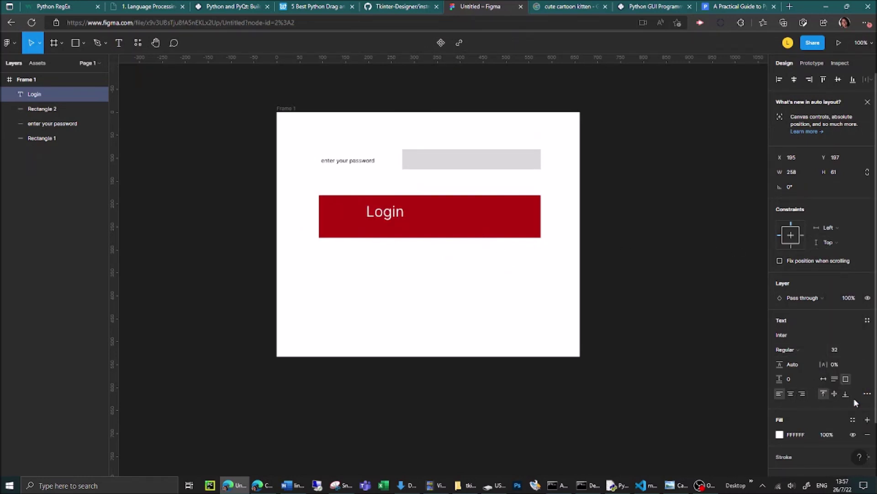
left_click(793, 395)
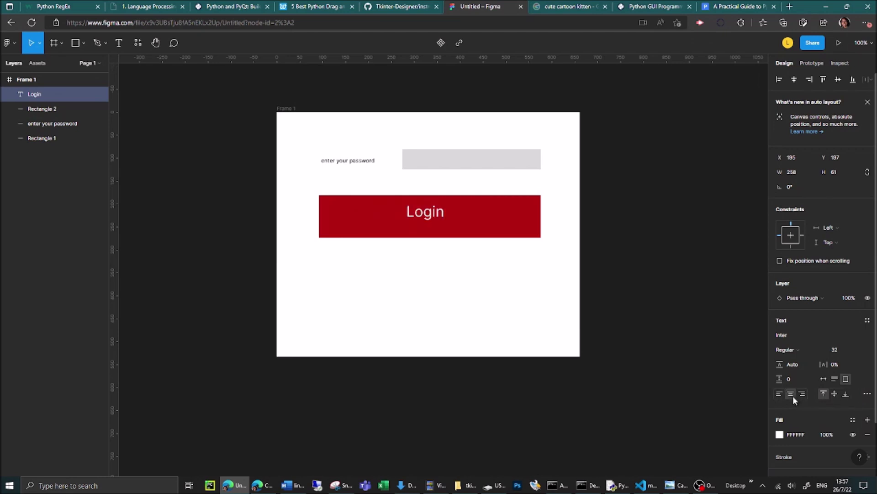
Align the Login text to the vertical middle of its text box.
left_click(835, 394)
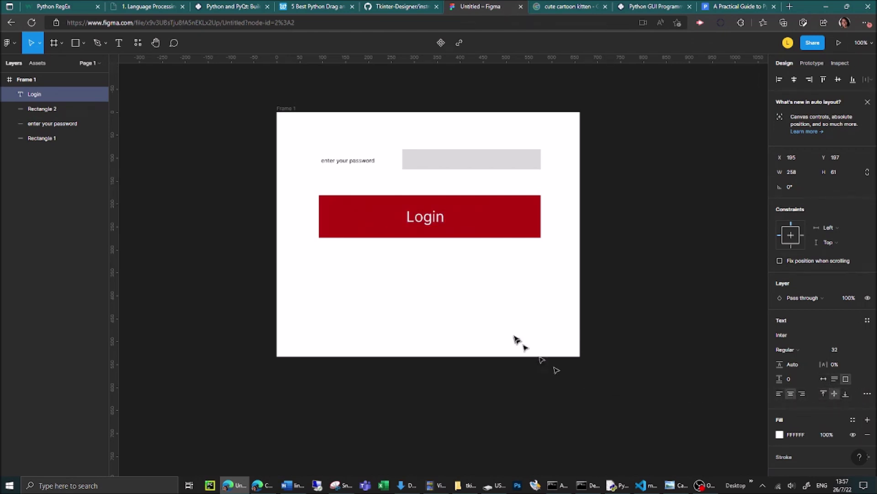
left_click(498, 329)
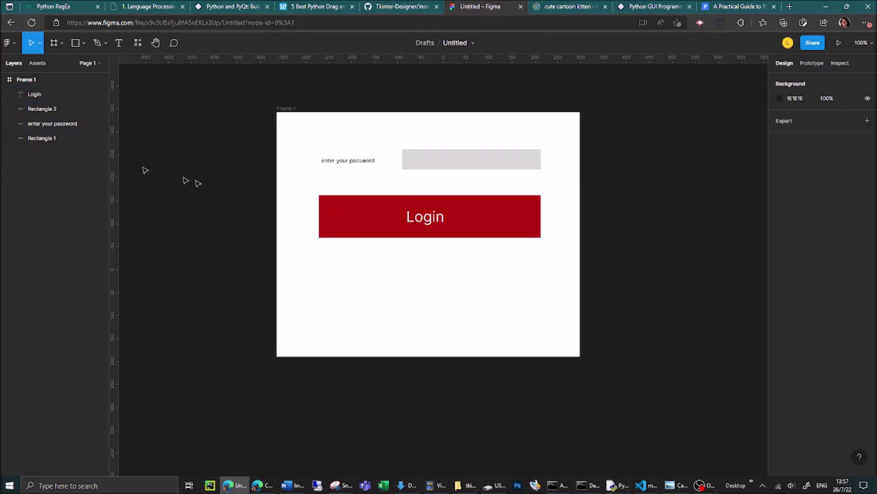
Rename the grey password rectangle's layer to TextBox.
left_click(458, 168)
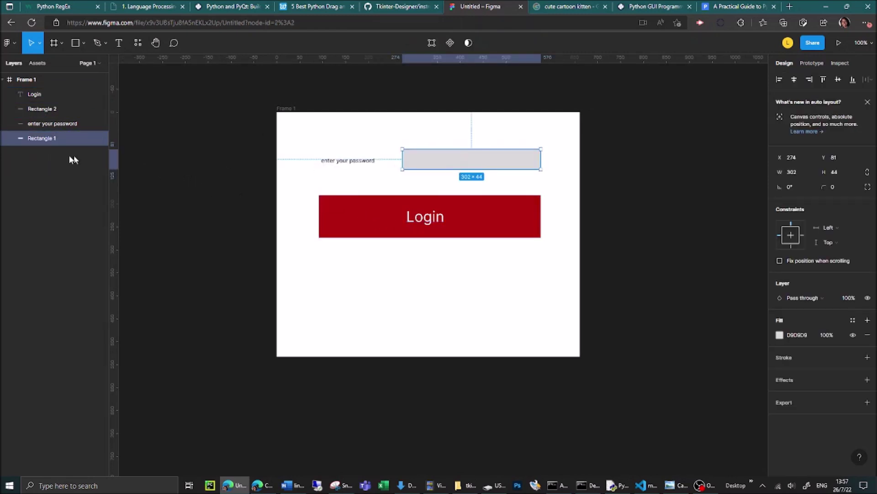
right_click(47, 141)
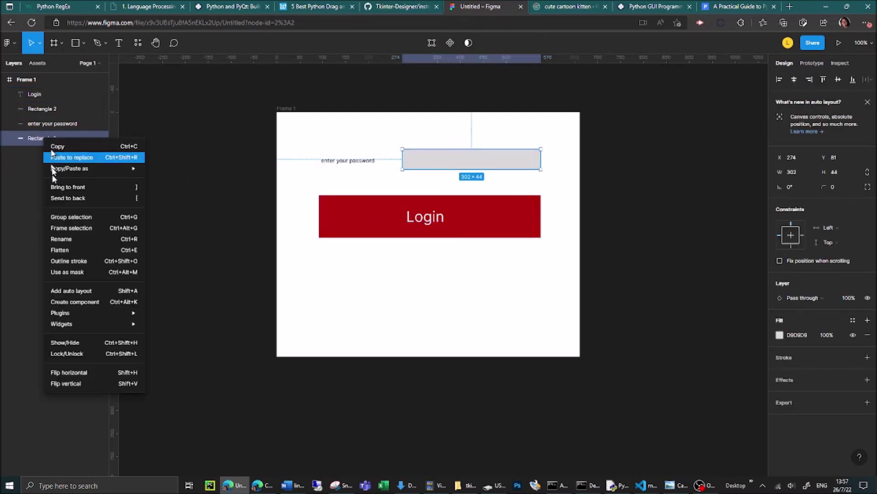
left_click(67, 244)
type("TextBox")
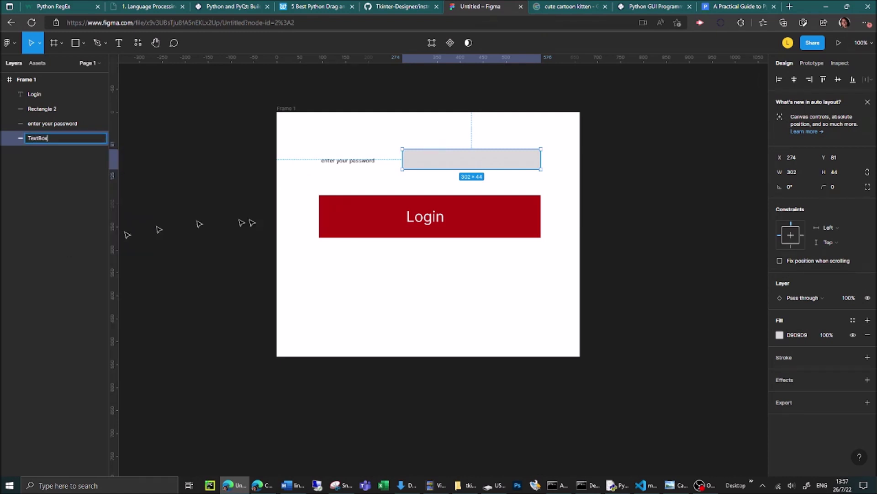
left_click(364, 165)
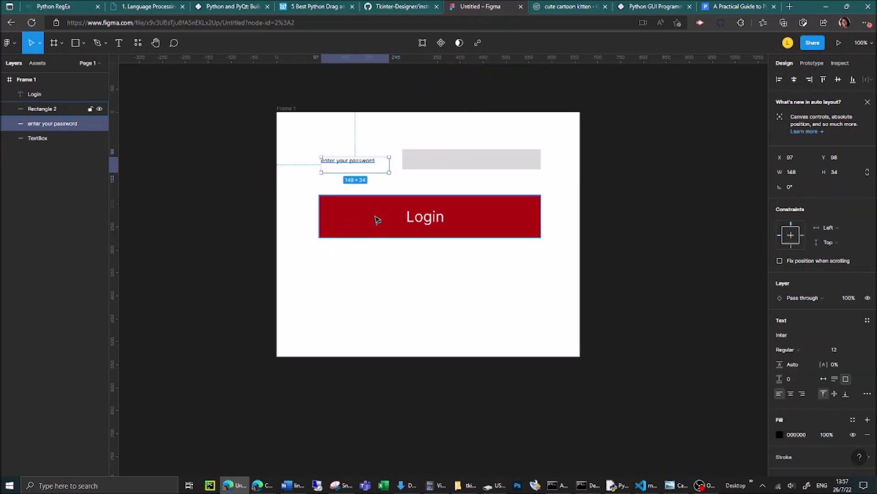
Group the Login text with the red rectangle and expand the new group in the layer list.
left_click(49, 109)
left_click(39, 93, "shift")
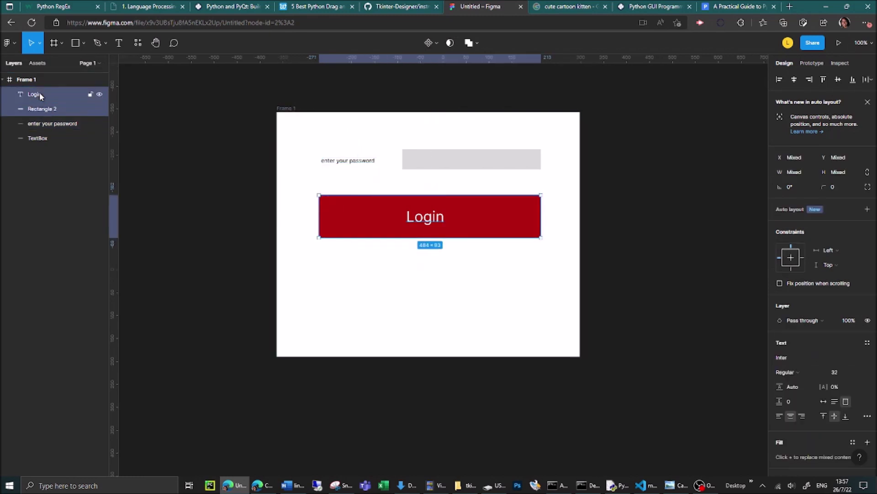
right_click(39, 92)
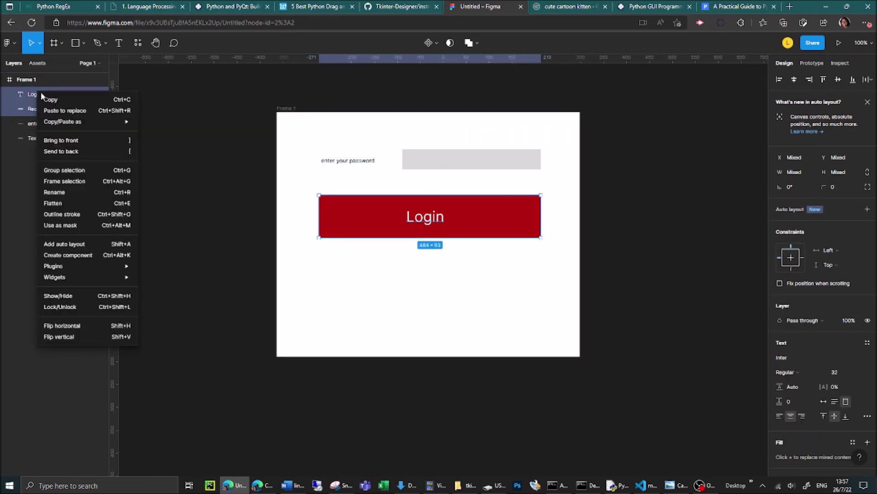
left_click(85, 170)
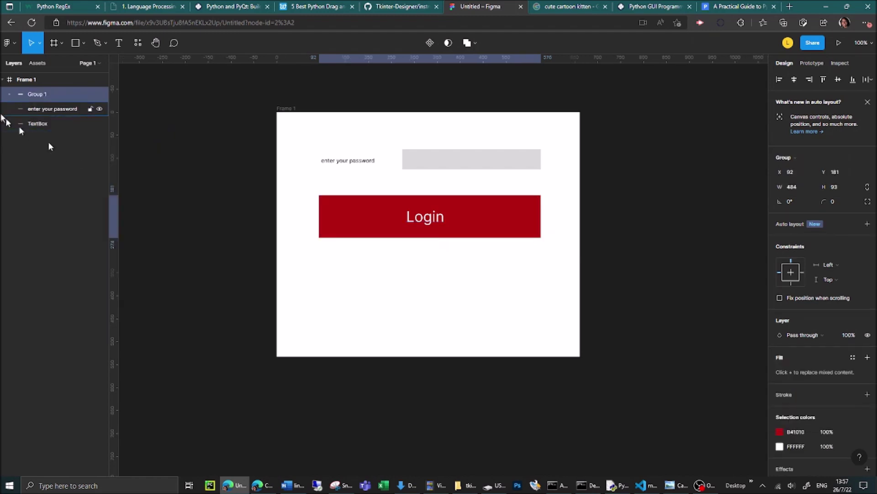
left_click(8, 95)
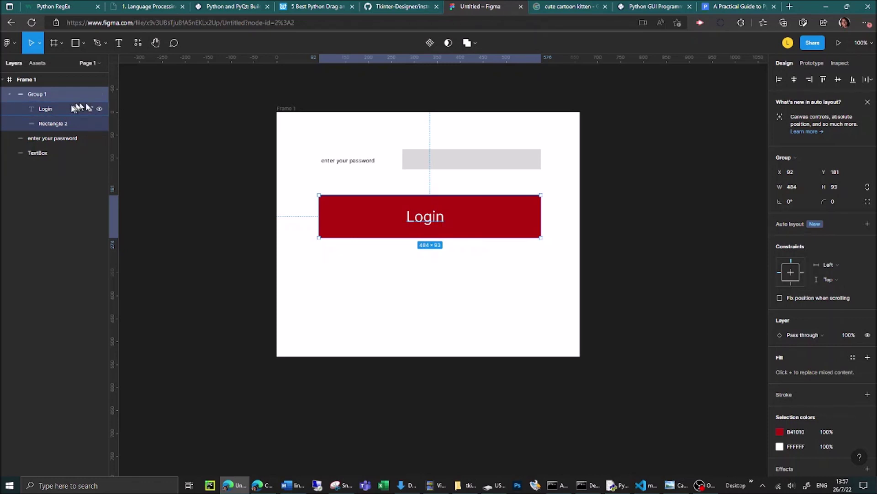
Rename the group holding the Login text and red rectangle to Button.
right_click(46, 96)
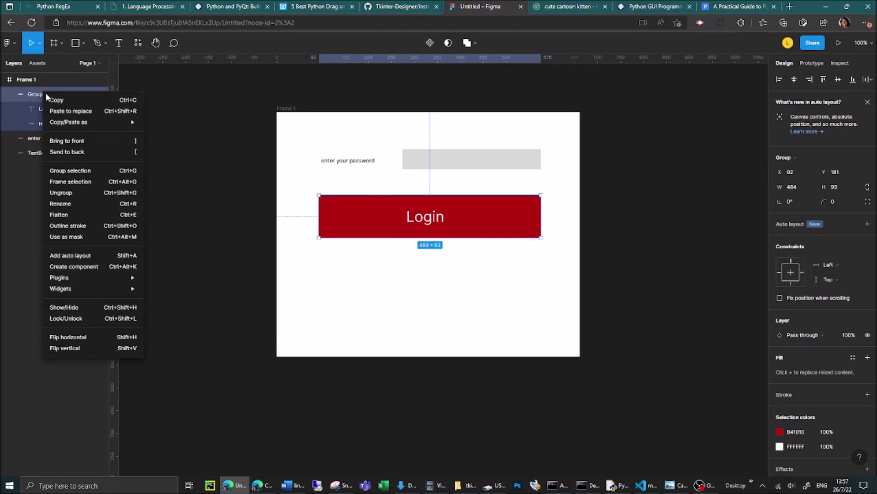
left_click(95, 208)
type("Button")
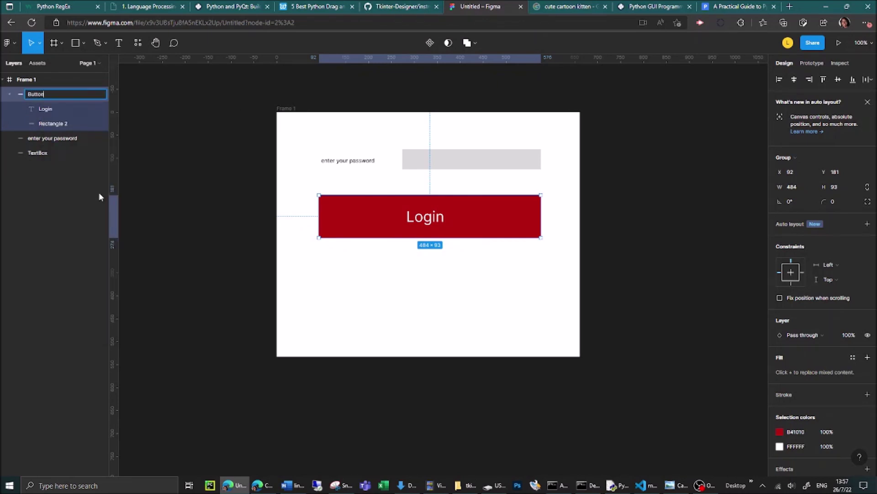
left_click(201, 228)
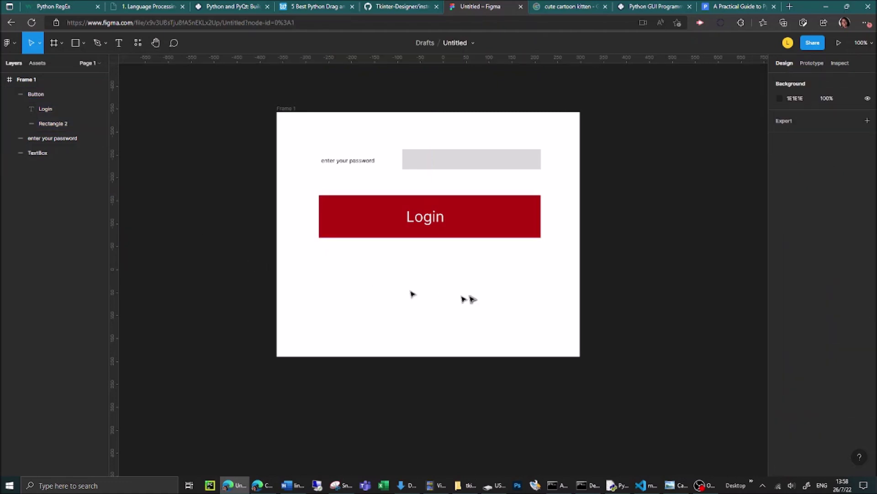
Copy the grey striped kitten image with green eyes from the cute cartoon kitten image search results.
left_click(569, 7)
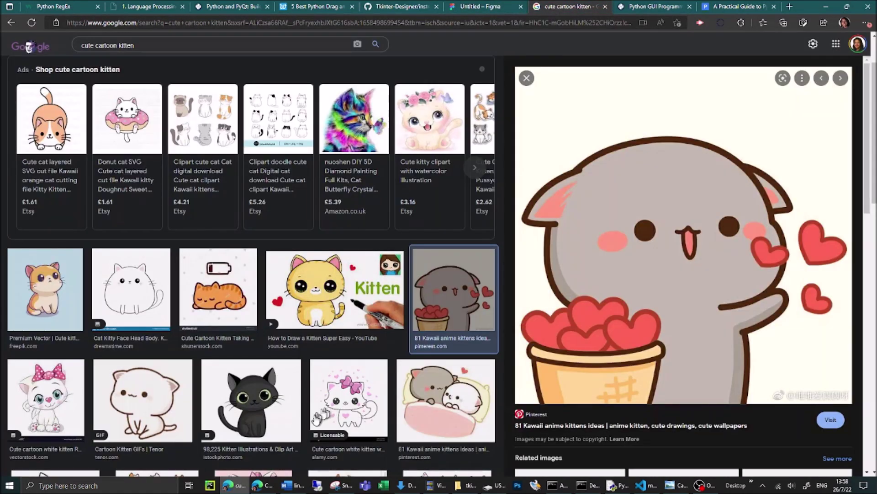
scroll(151, 320, "down", 4)
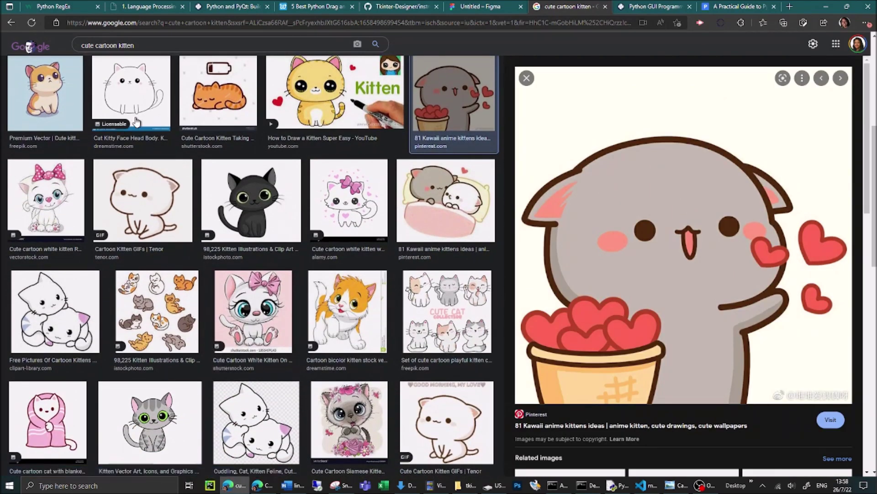
left_click(127, 123)
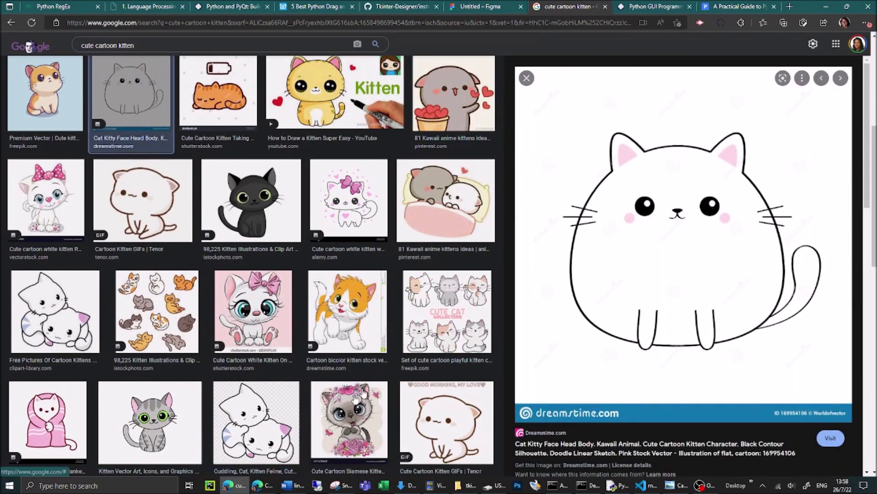
left_click(151, 433)
right_click(688, 148)
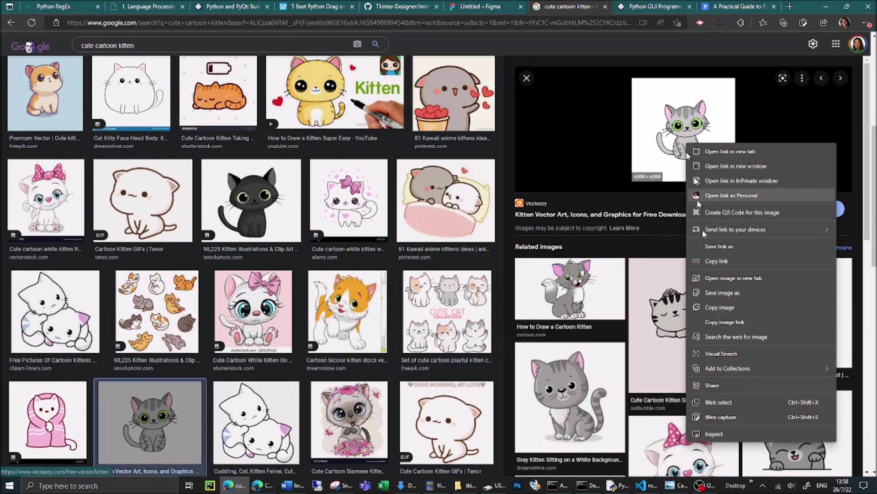
left_click(729, 313)
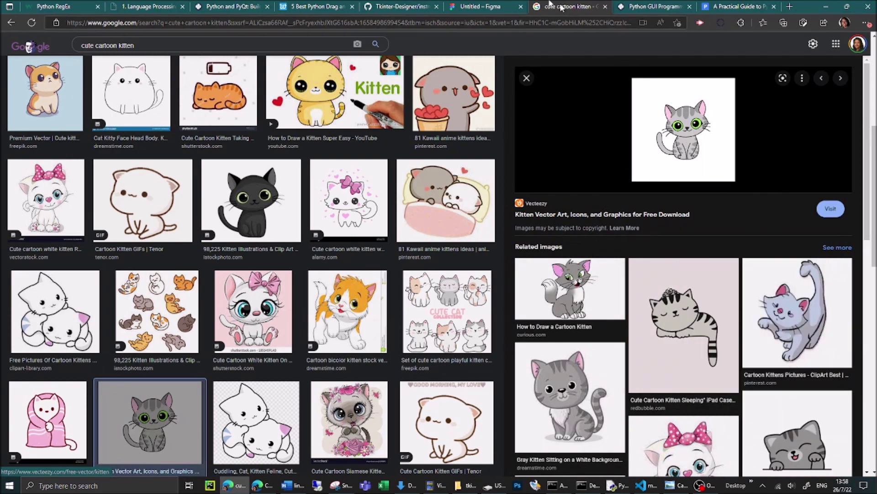
Paste the kitten image into the Figma login frame, place it below the Login button and round its corners into a circle.
left_click(493, 9)
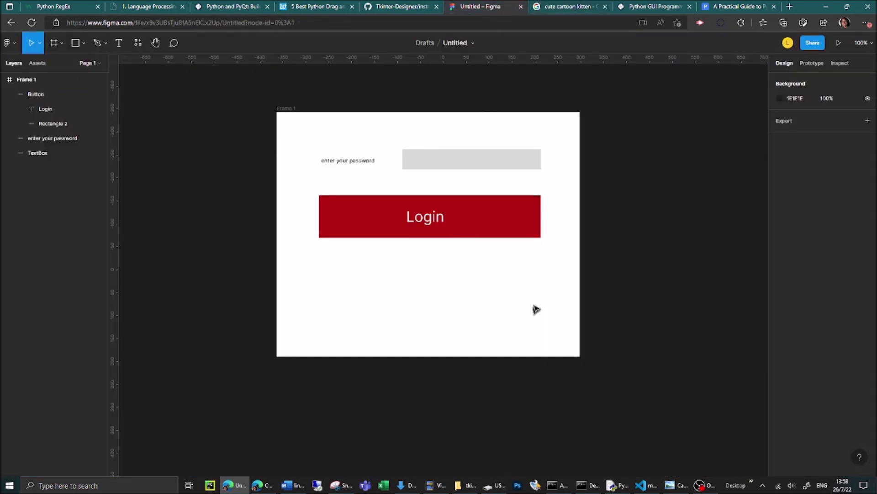
key("ctrl+v")
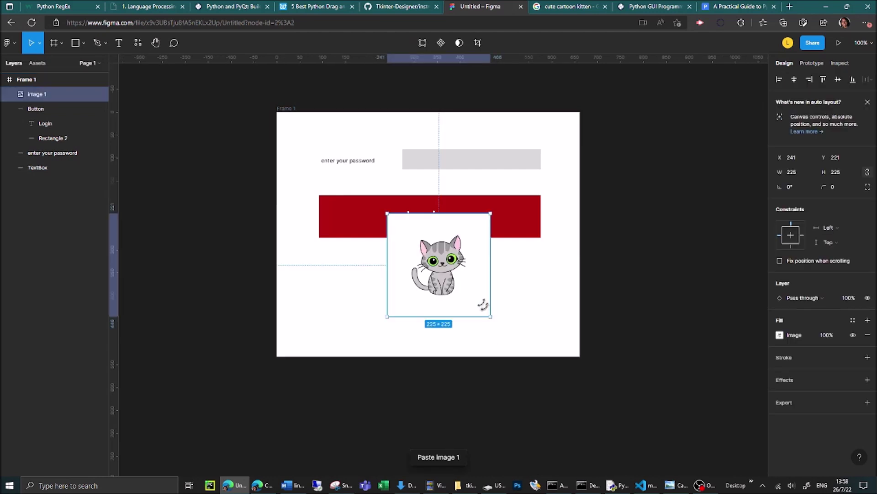
left_click_drag(434, 249, 424, 282)
left_click_drag(476, 342, 428, 262)
left_click(543, 293)
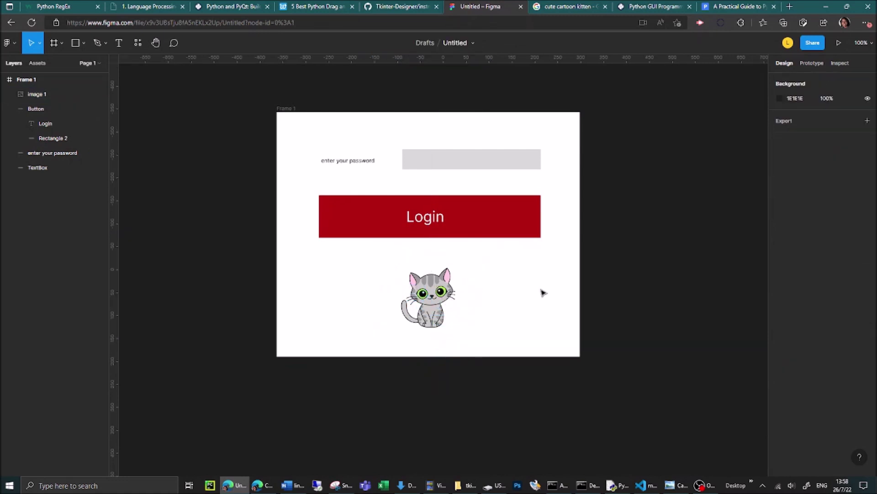
left_click(428, 326)
left_click(561, 313)
Fill the login frame's background with the grey sampled from the kitten image.
left_click(47, 82)
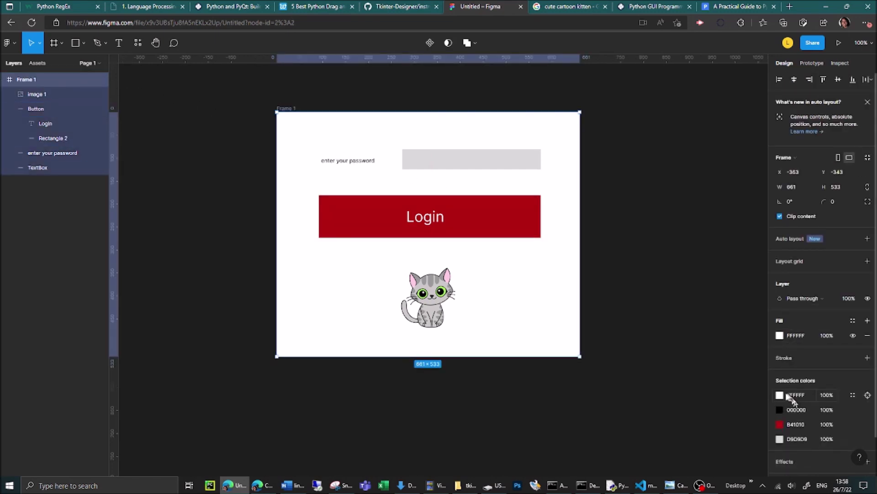
left_click(779, 336)
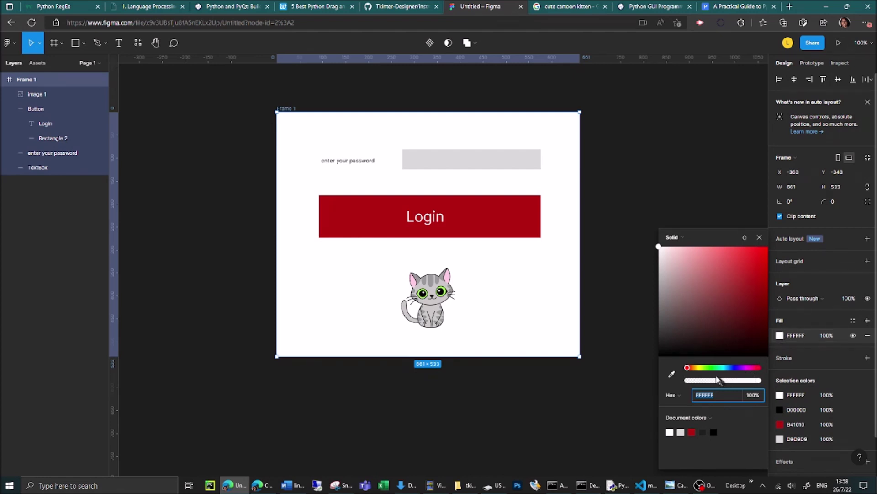
left_click(672, 374)
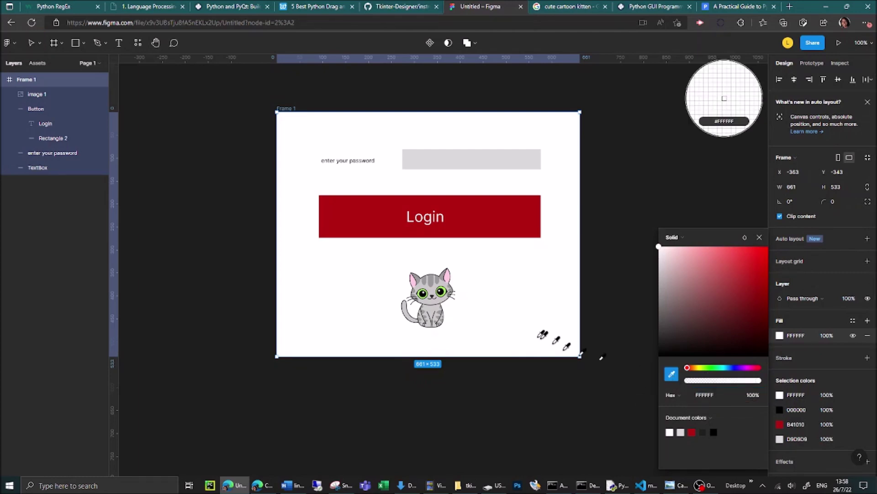
left_click(437, 272)
left_click(531, 410)
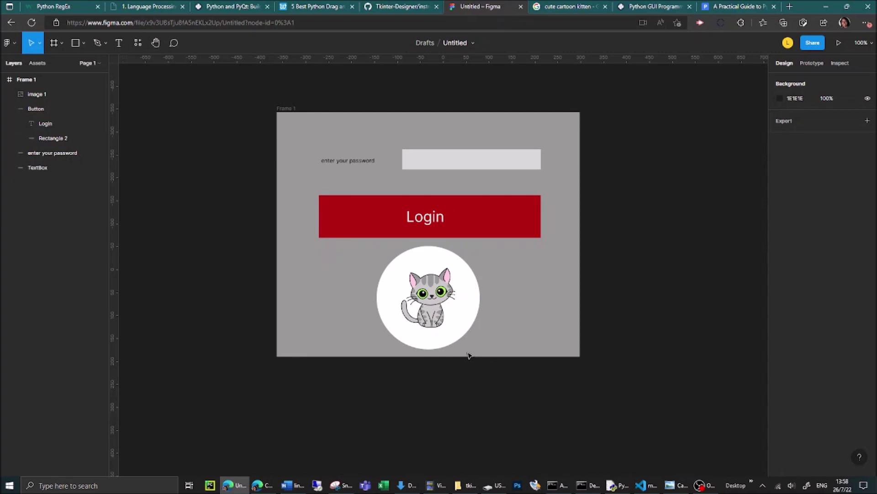
Copy the share link of the Figma design file and close the sharing dialog.
left_click(813, 43)
left_click(362, 226)
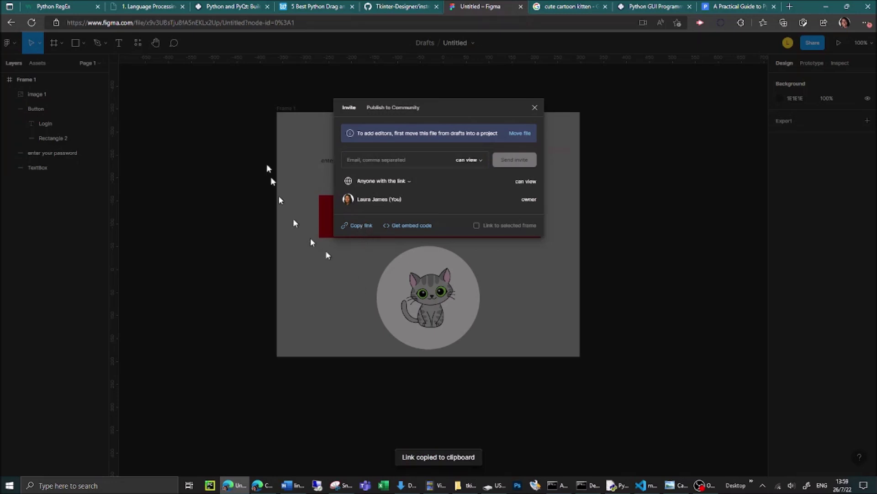
left_click(535, 108)
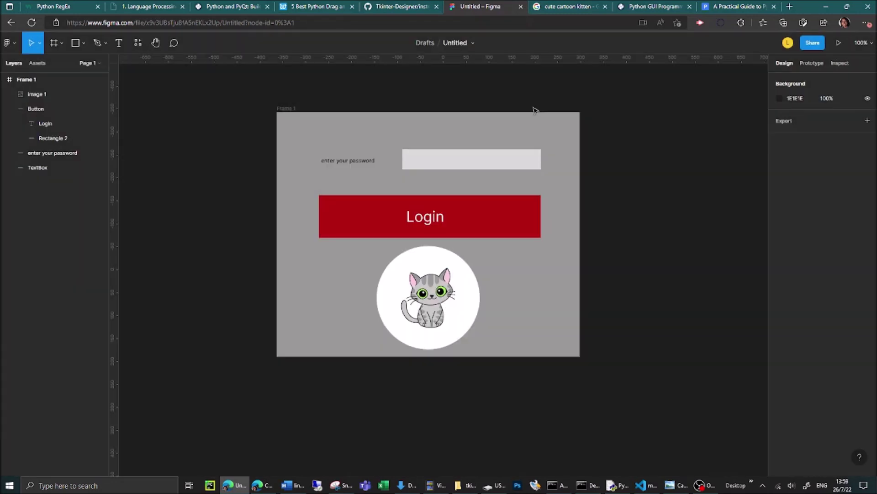
Paste the copied design file link into the address bar of a new browser tab without loading it.
left_click(789, 6)
key("ctrl+v")
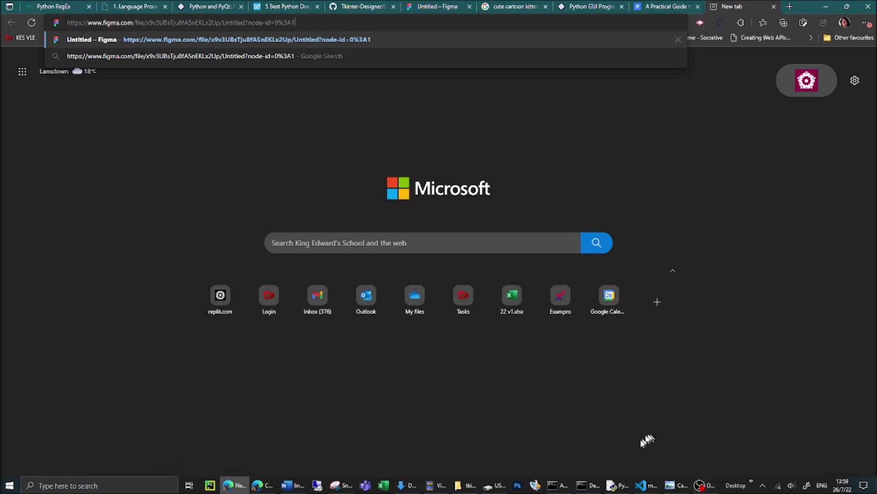
key("Escape")
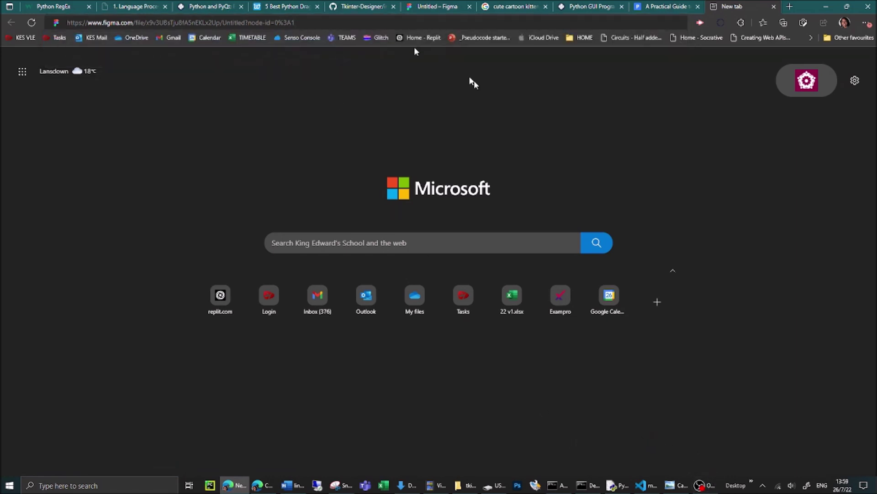
Read through the Tkinter Designer instructions on GitHub, covering installation, Figma element naming and the required personal access token.
left_click(358, 11)
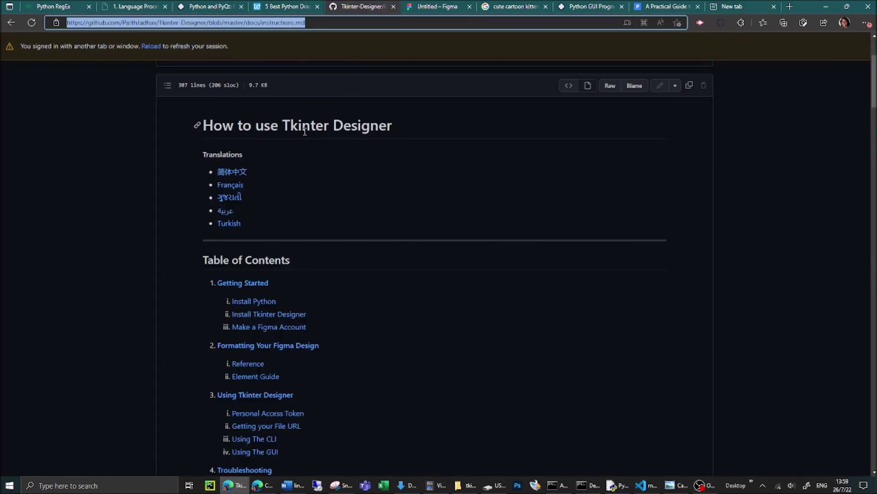
scroll(294, 265, "down", 7)
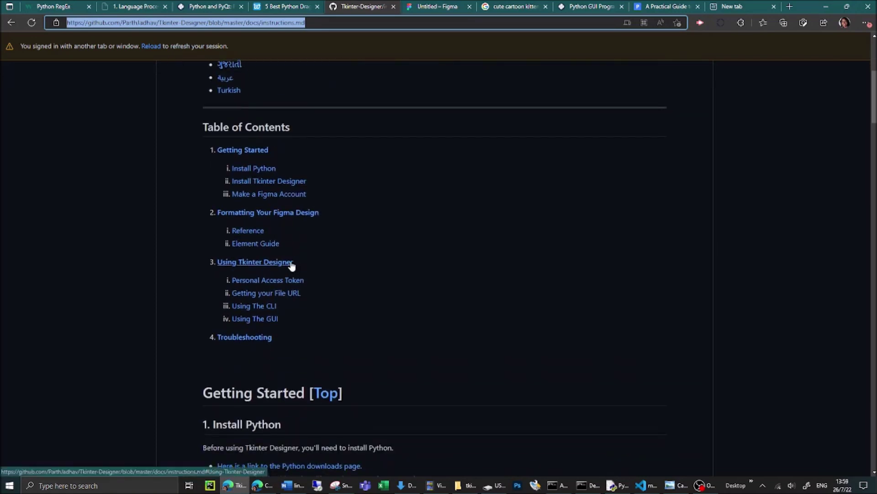
scroll(280, 255, "down", 1)
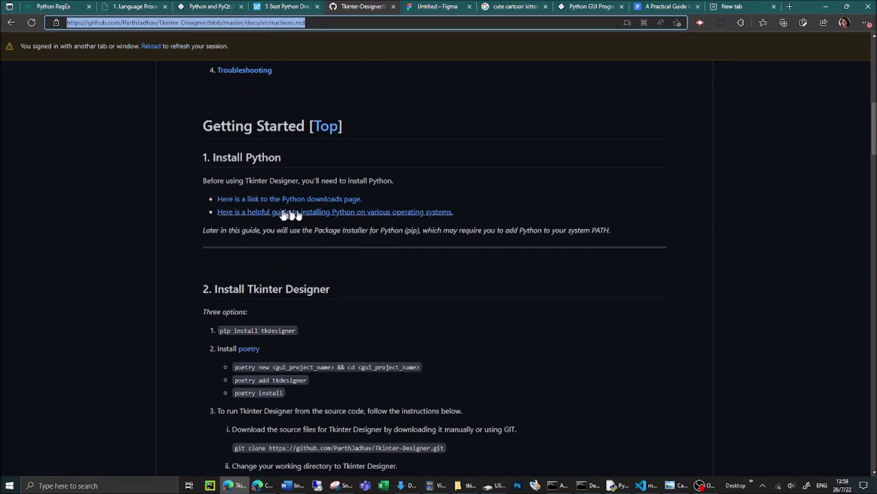
scroll(306, 270, "down", 3)
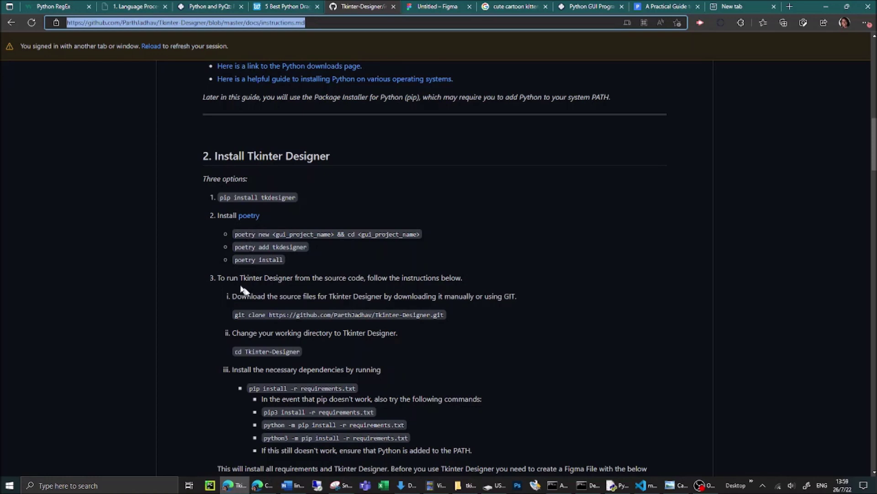
scroll(319, 304, "down", 1)
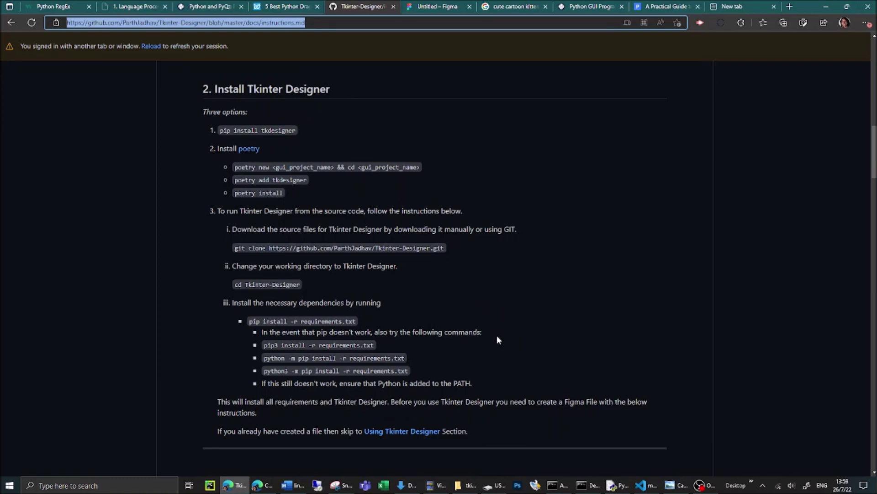
scroll(498, 330, "down", 7)
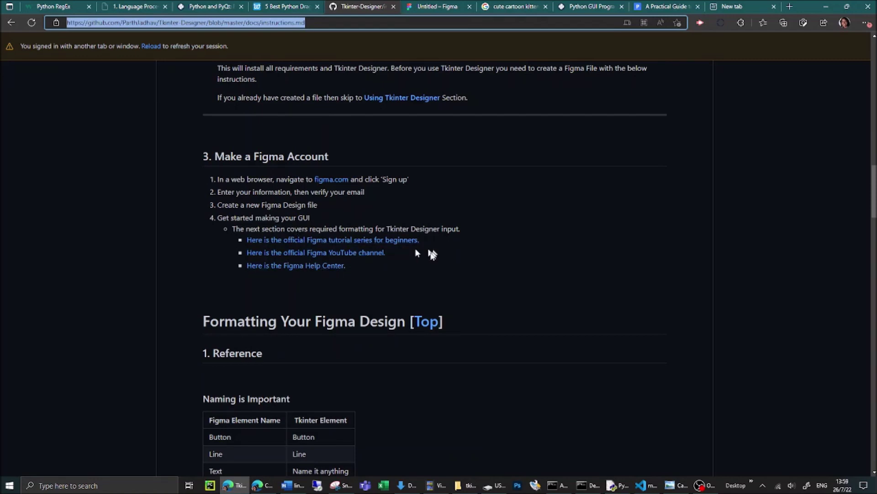
scroll(365, 254, "down", 6)
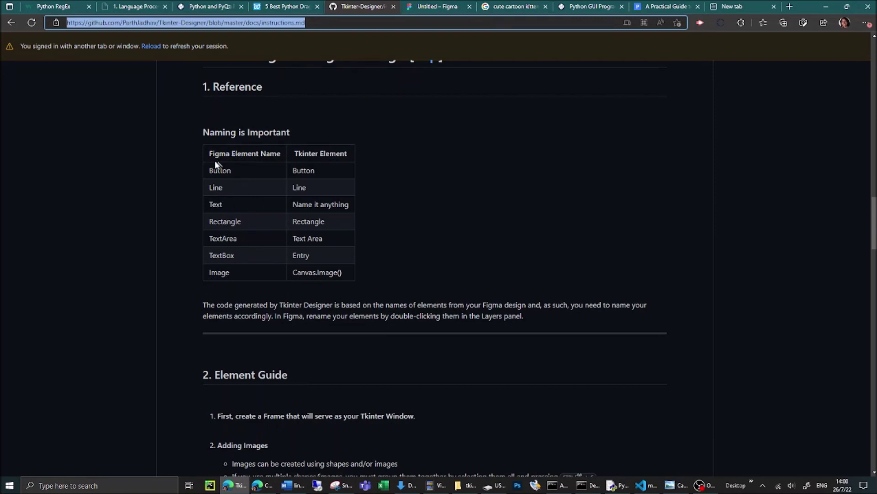
left_click_drag(208, 170, 244, 297)
left_click(424, 282)
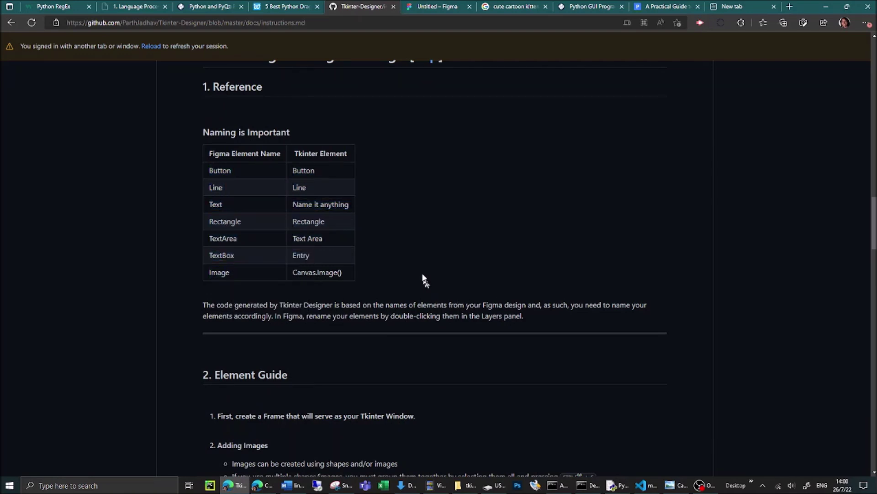
scroll(427, 270, "down", 9)
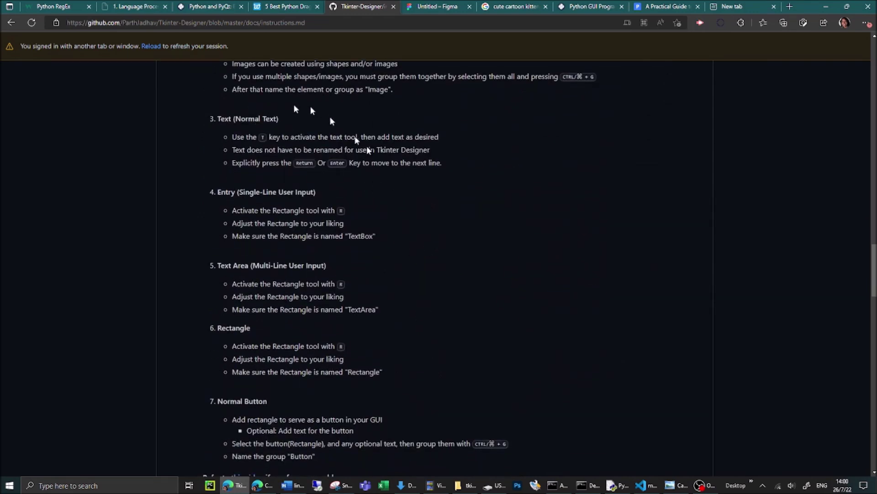
scroll(415, 203, "down", 5)
scroll(415, 207, "down", 7)
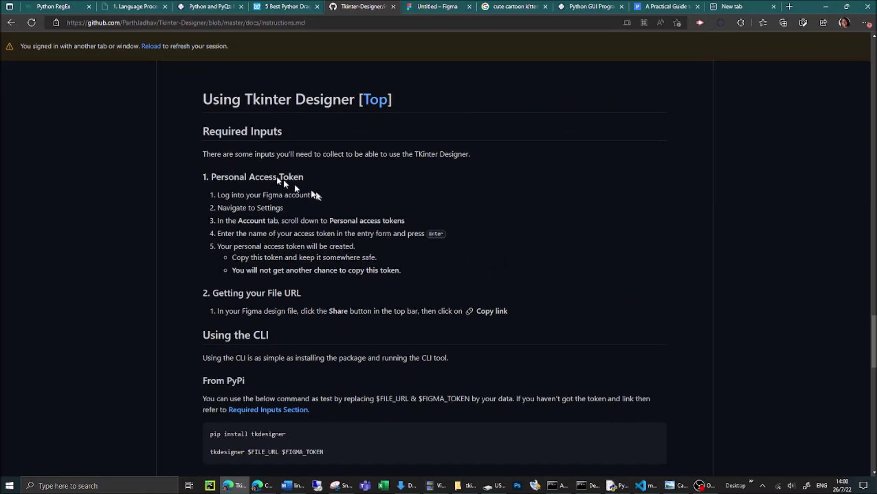
left_click_drag(208, 179, 334, 177)
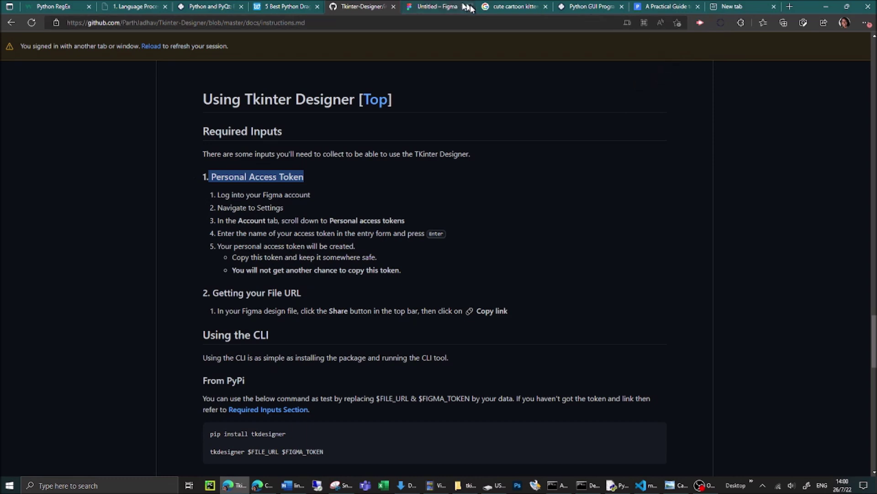
Look at the Personal access tokens section in the Figma account settings, and close the settings without creating a token.
left_click(449, 9)
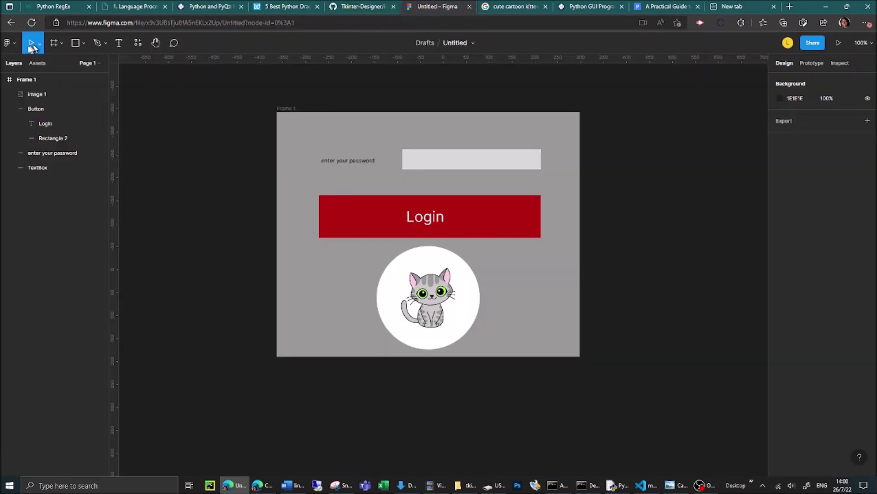
left_click(7, 43)
mouse_move(19, 118)
mouse_move(37, 250)
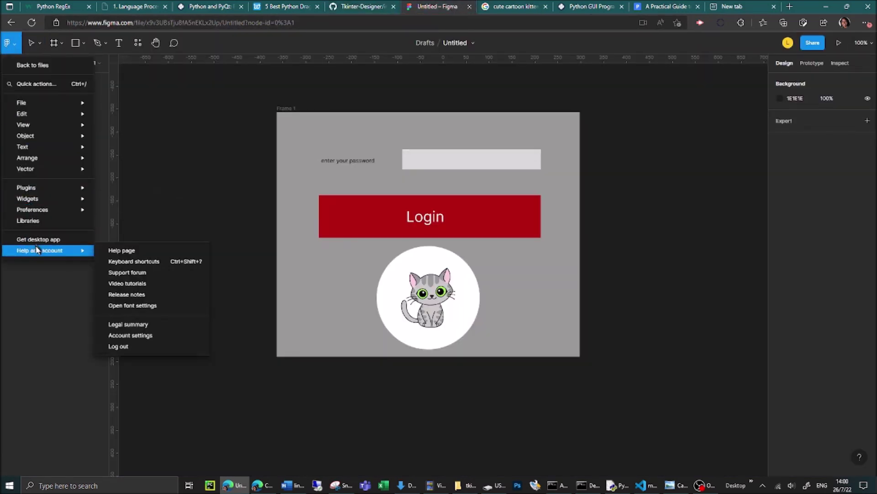
left_click(142, 336)
scroll(499, 303, "down", 3)
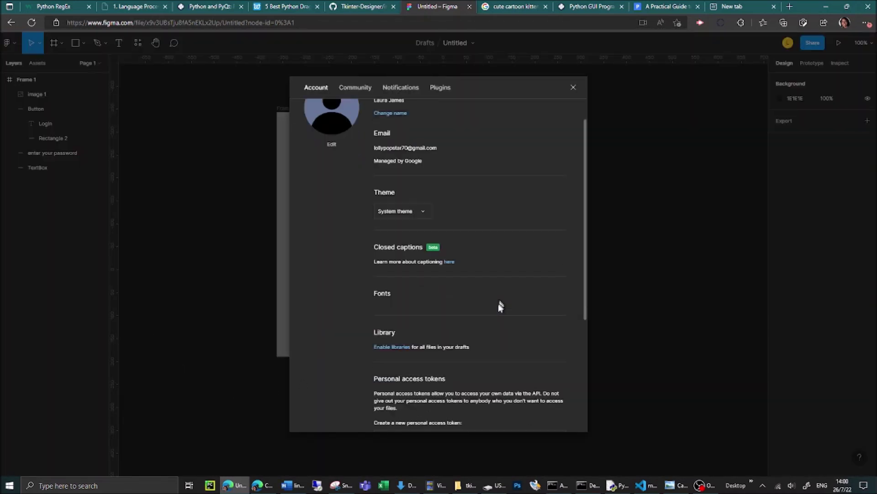
scroll(402, 325, "down", 2)
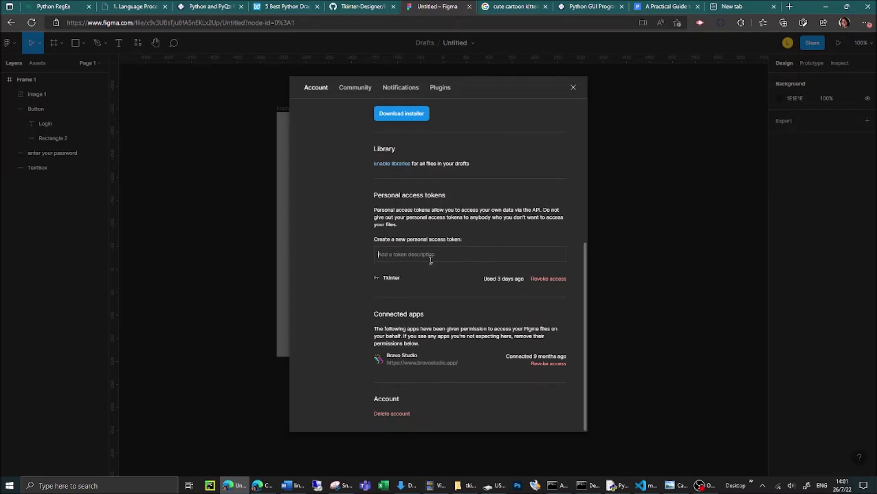
left_click(574, 88)
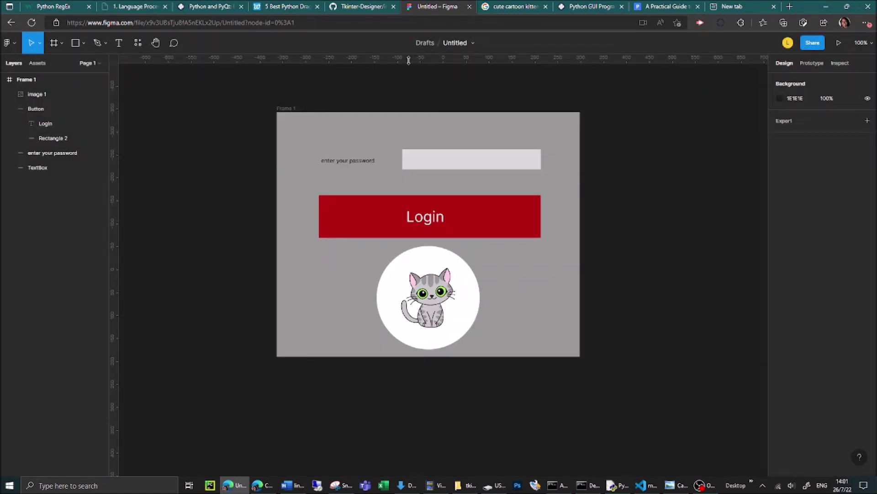
Copy the Figma design file link from the new browser tab and return to the Tkinter Designer instructions.
left_click(731, 6)
left_click_drag(198, 23, 45, 21)
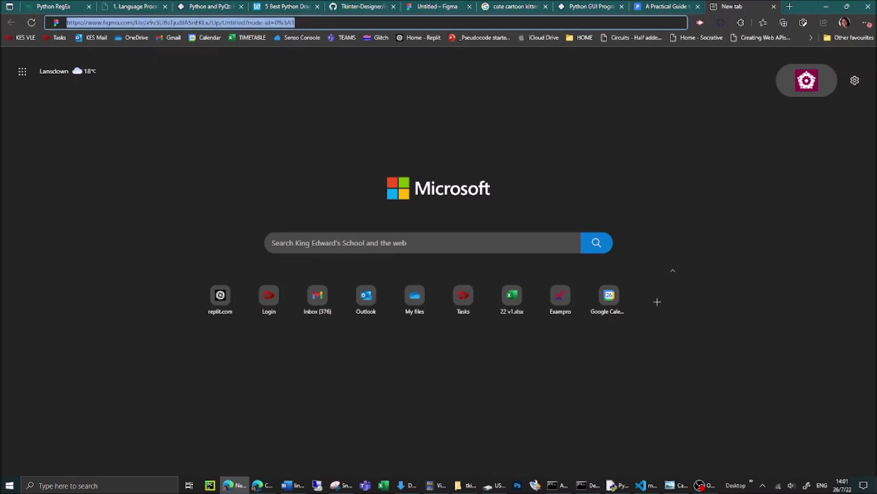
left_click(356, 8)
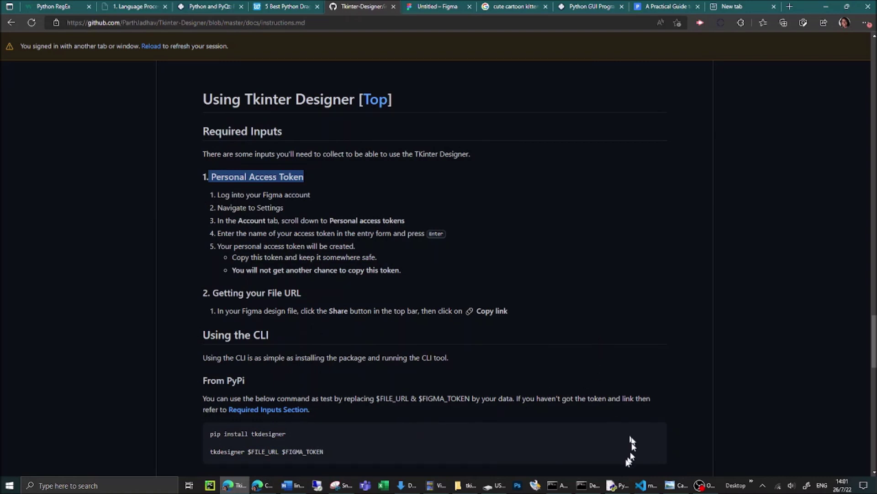
Switch to the administrator Command Prompt and enter tkdesigner followed by the copied Figma file link in C:\projects\tkinterdesigner.
left_click(580, 489)
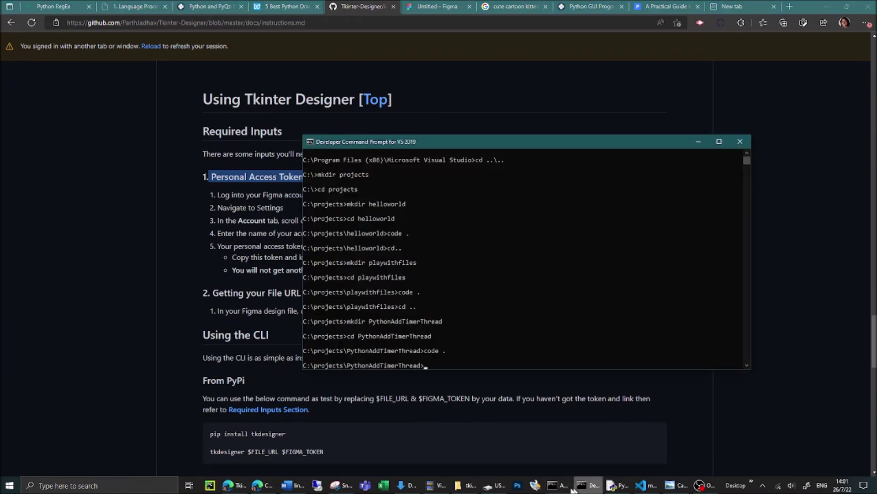
left_click(558, 486)
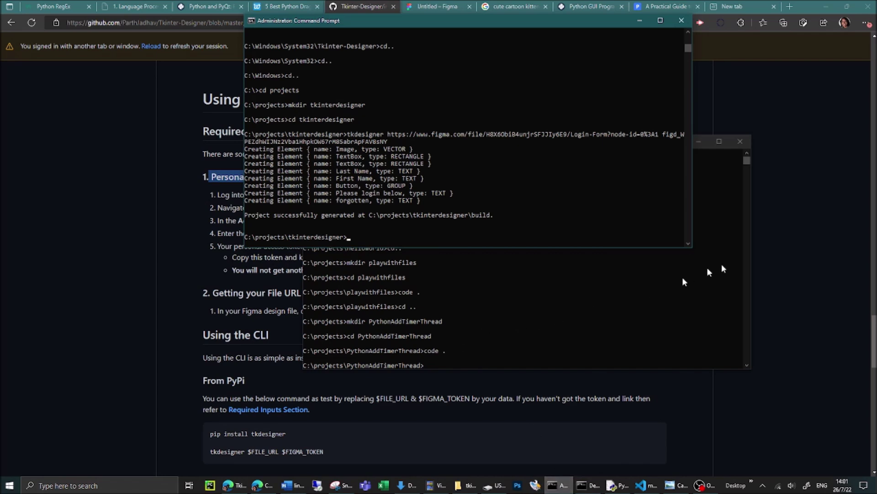
left_click(594, 438)
key("alt+Tab")
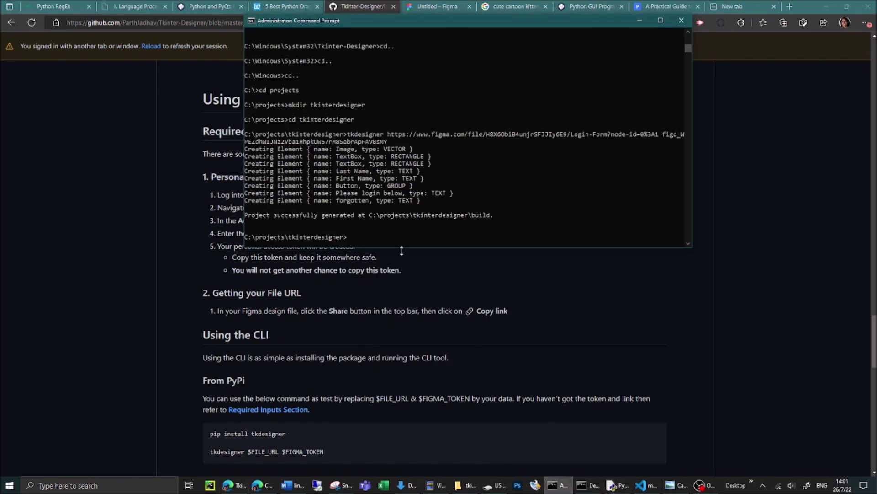
left_click(411, 230)
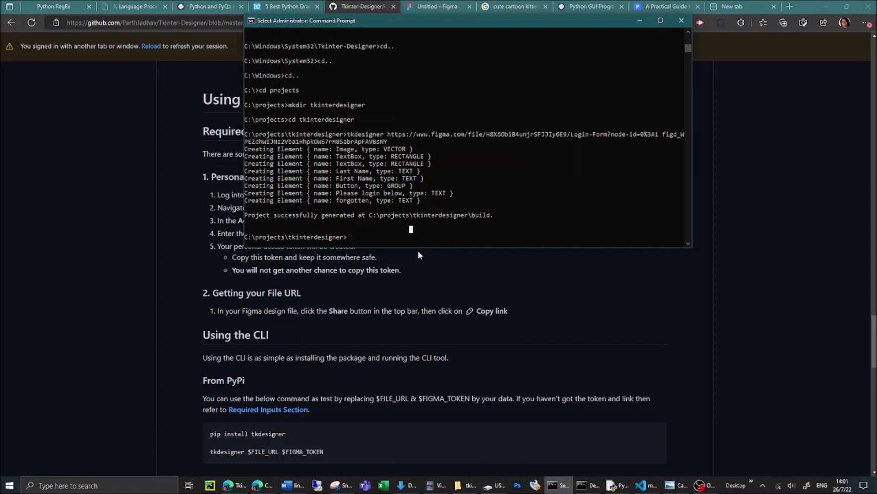
key("Escape")
type("tkdesigner")
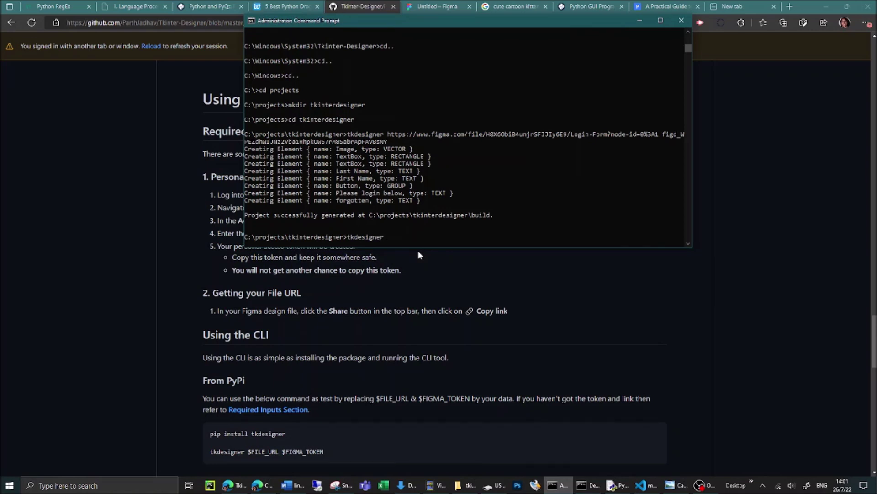
right_click(397, 238)
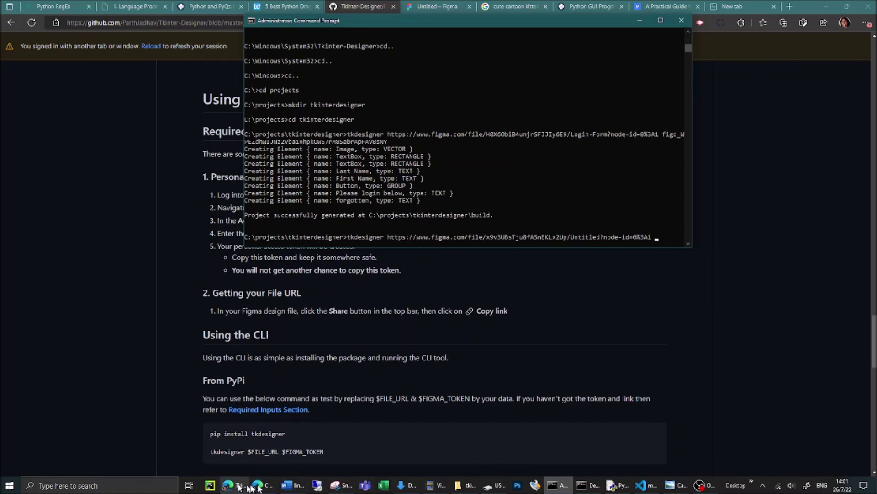
Copy the Figma personal access token from the Word links document, append it to the tkdesigner command and run the command.
left_click(294, 485)
scroll(347, 219, "up", 3)
scroll(347, 219, "up", 10)
scroll(350, 233, "up", 15)
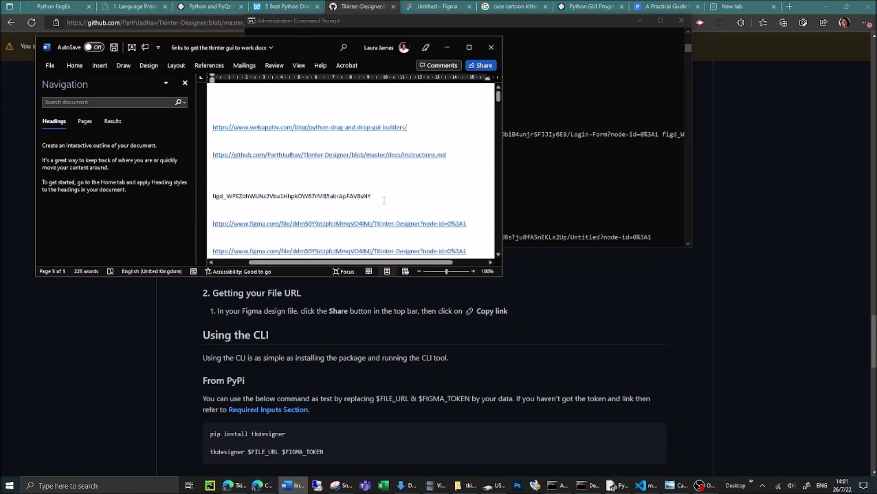
scroll(384, 200, "up", 1)
left_click_drag(381, 208, 173, 206)
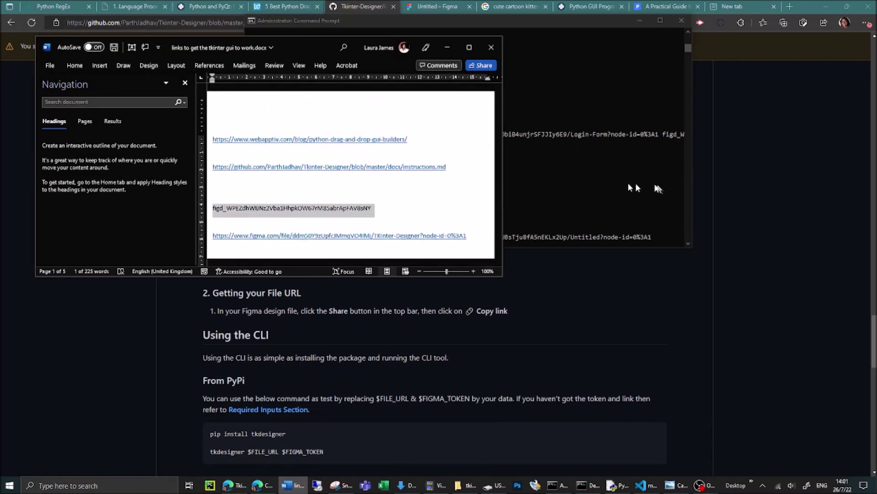
scroll(612, 197, "down", 5)
left_click(654, 210)
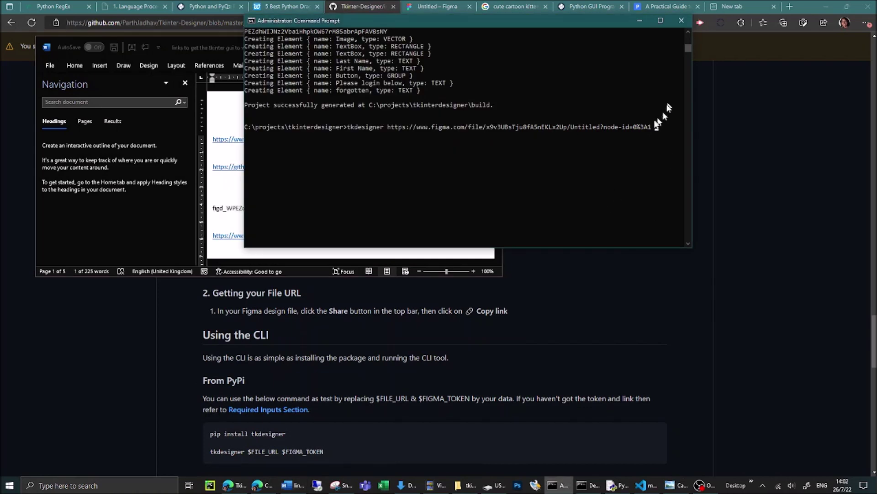
key("ctrl+v")
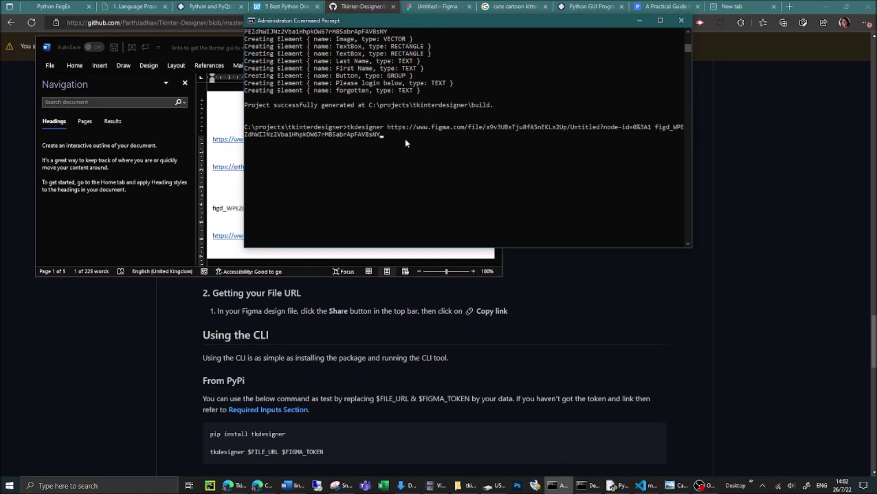
key("Return")
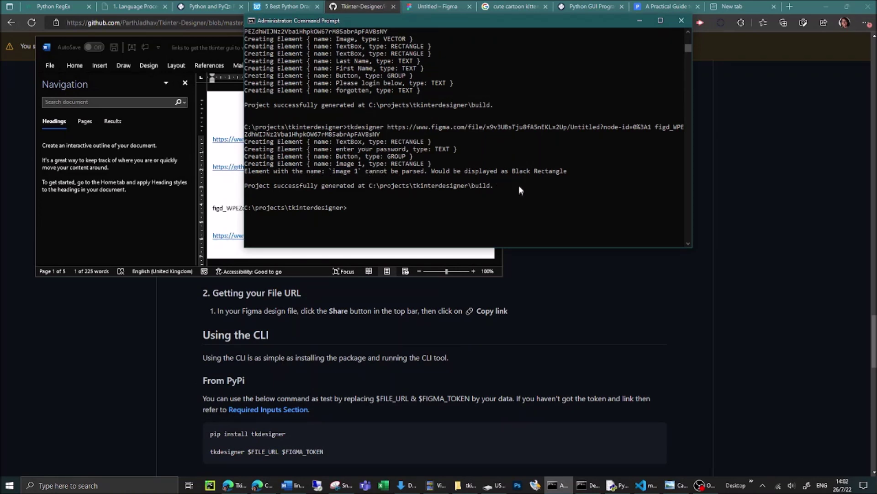
Rename the kitten picture's layer in the Figma login design to Image.
left_click(434, 6)
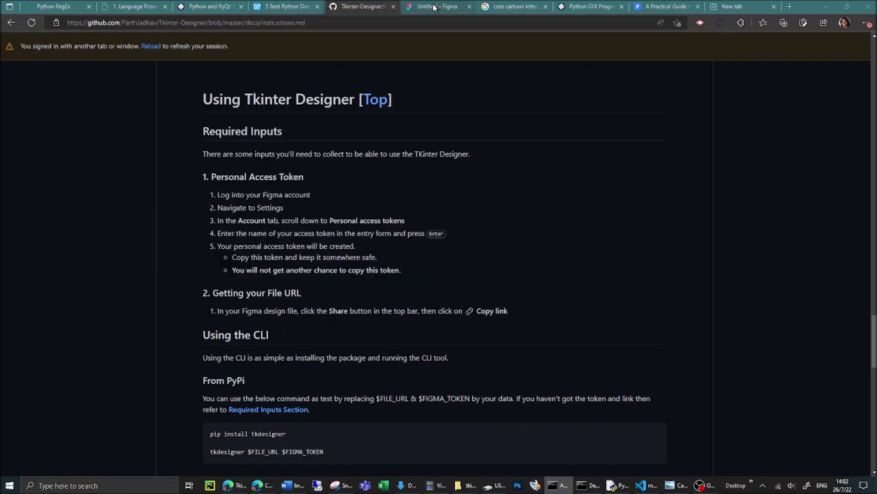
left_click(434, 6)
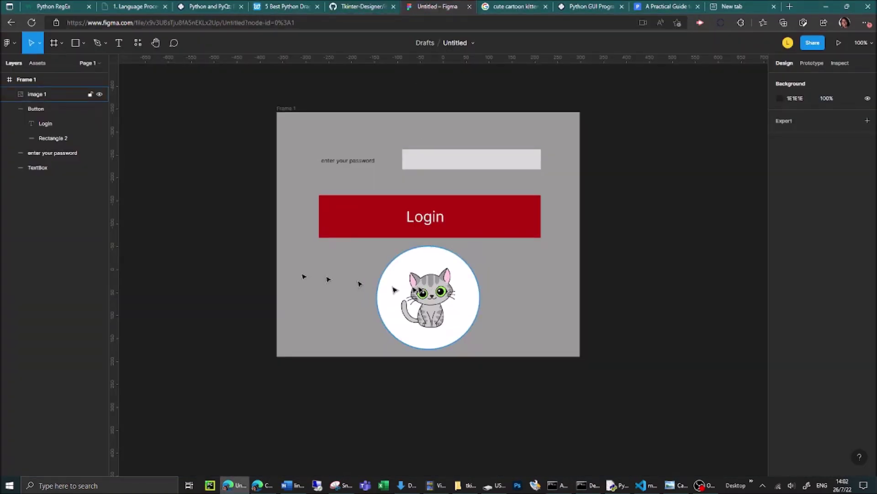
left_click(42, 95)
right_click(42, 95)
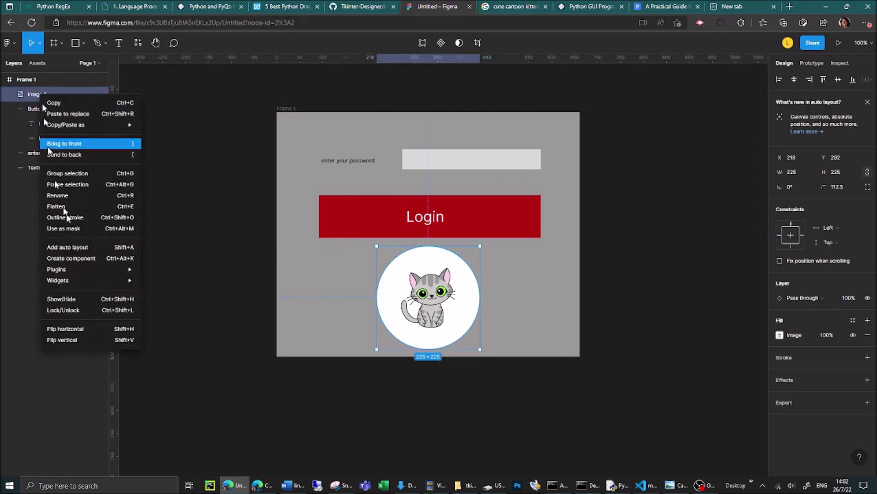
left_click(78, 195)
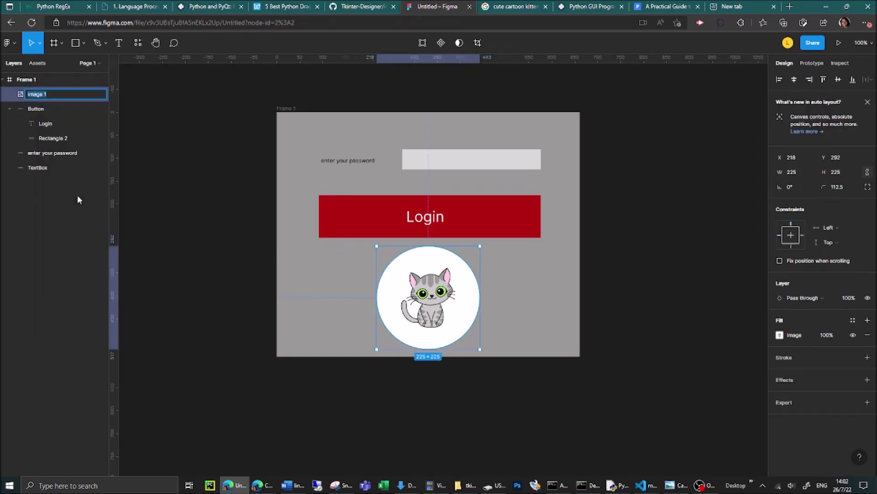
type("Image")
key("Return")
left_click(96, 205)
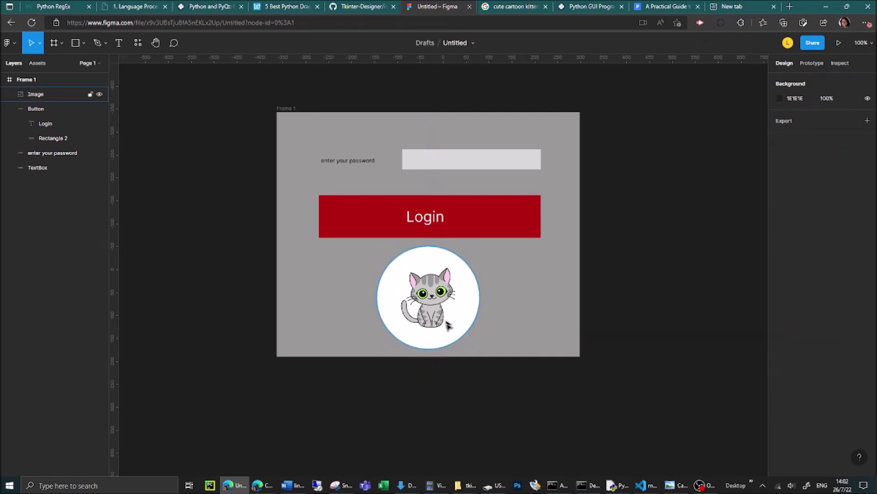
Rerun the previous tkdesigner command for the login design in the administrator Command Prompt, agreeing to overwrite the existing build directory.
left_click(557, 484)
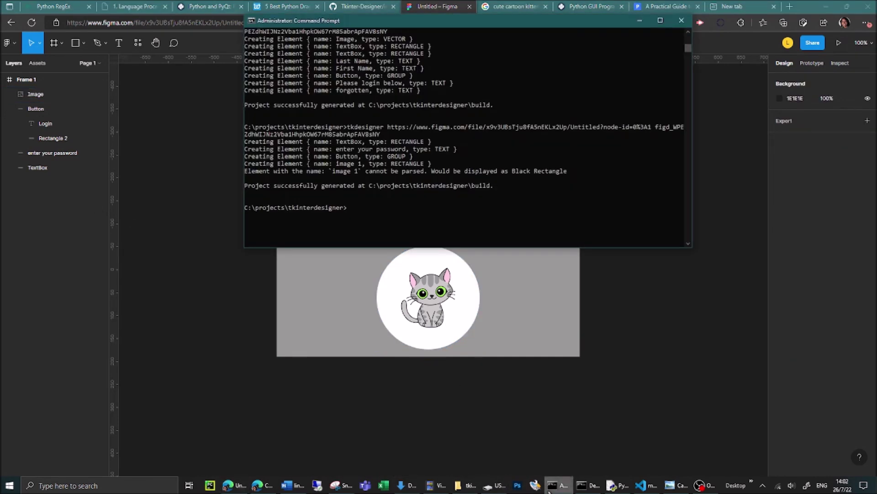
left_click(396, 217)
key("Up")
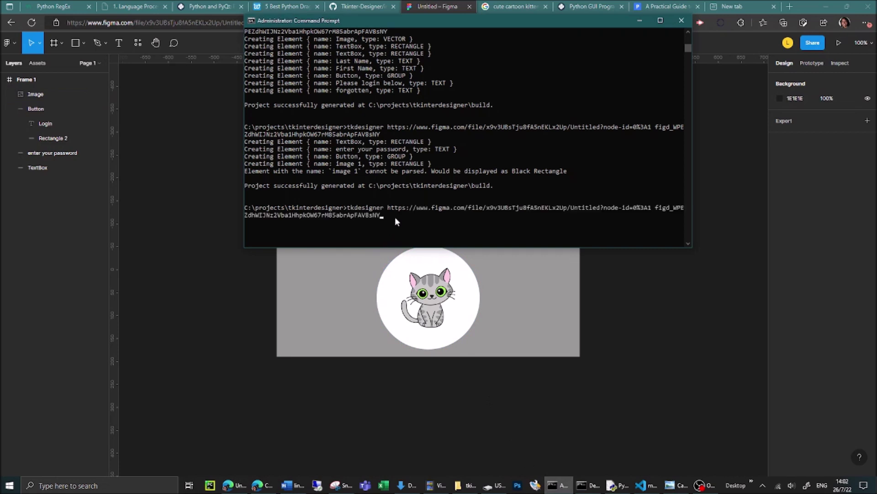
key("Return")
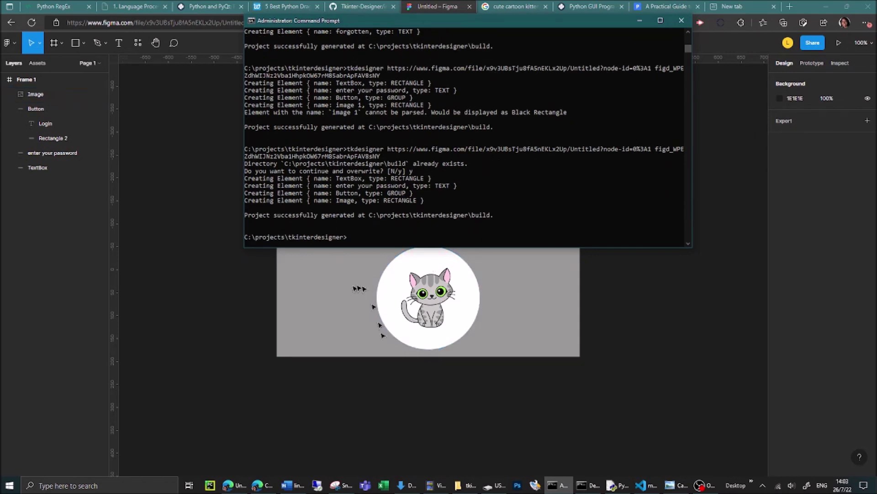
Switch to the tkinterdesigner folder in File Explorer and examine the generated images in build\assets.
left_click(468, 488)
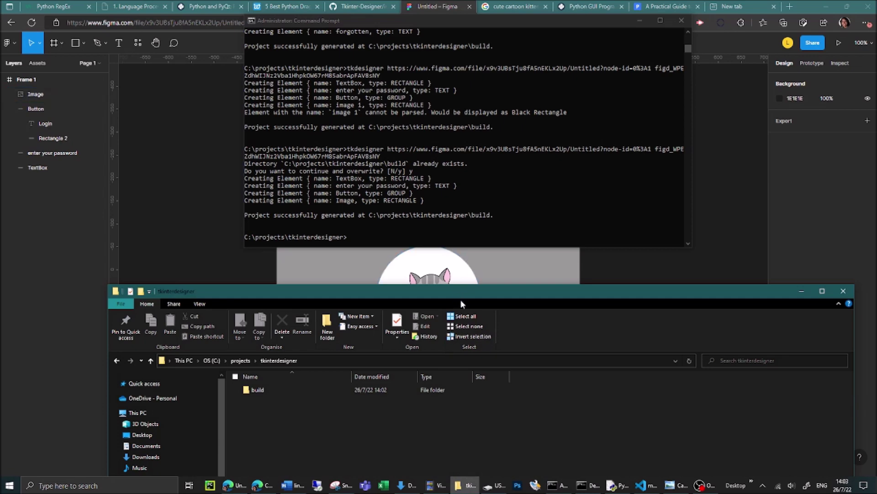
left_click_drag(460, 293, 435, 116)
left_click(390, 161)
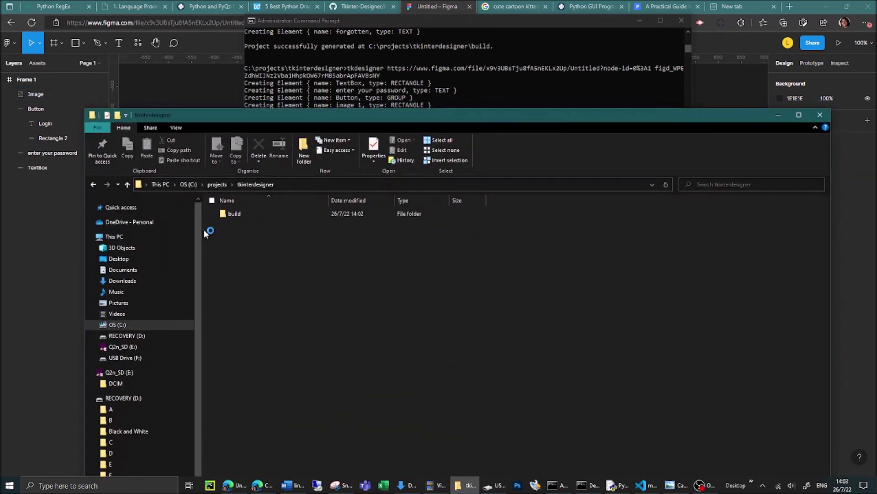
left_click(235, 215)
left_click(703, 65)
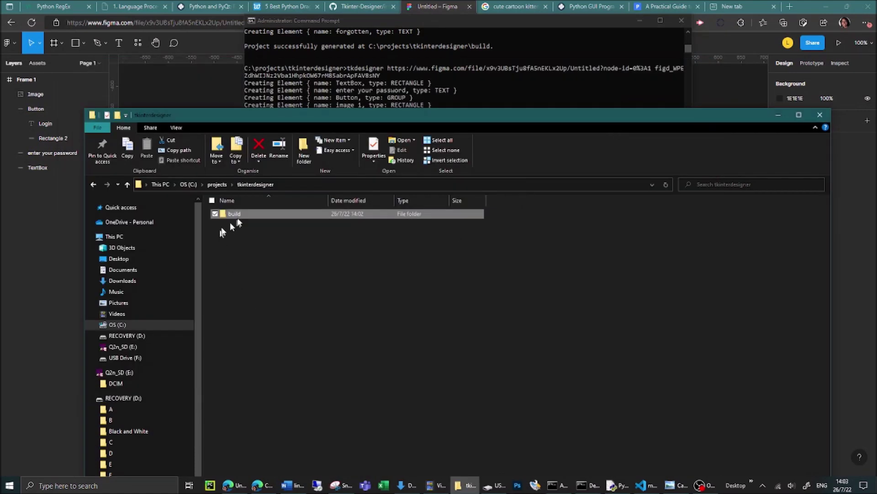
double_click(240, 215)
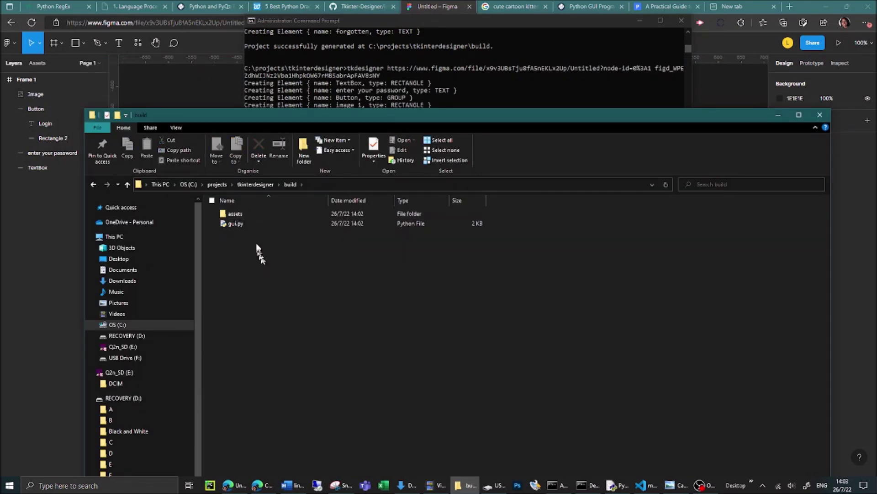
double_click(234, 214)
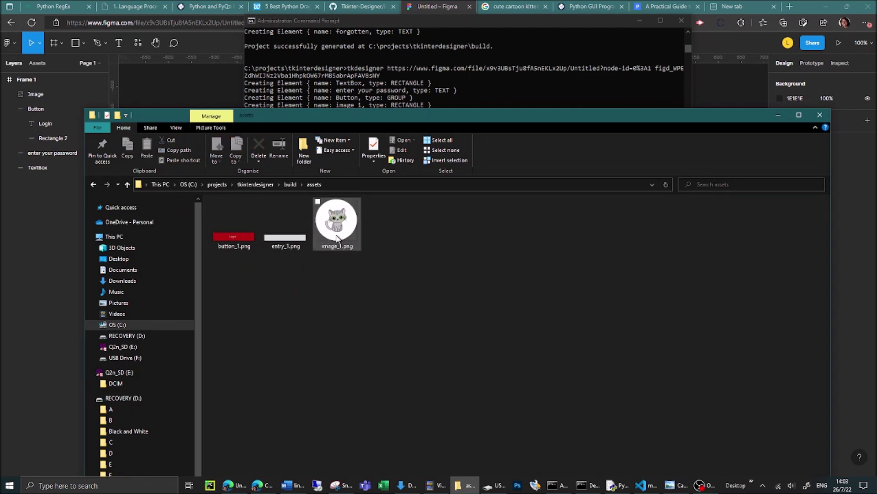
Open gui.py from the build folder in IDLE and review the generated login form code.
left_click(290, 184)
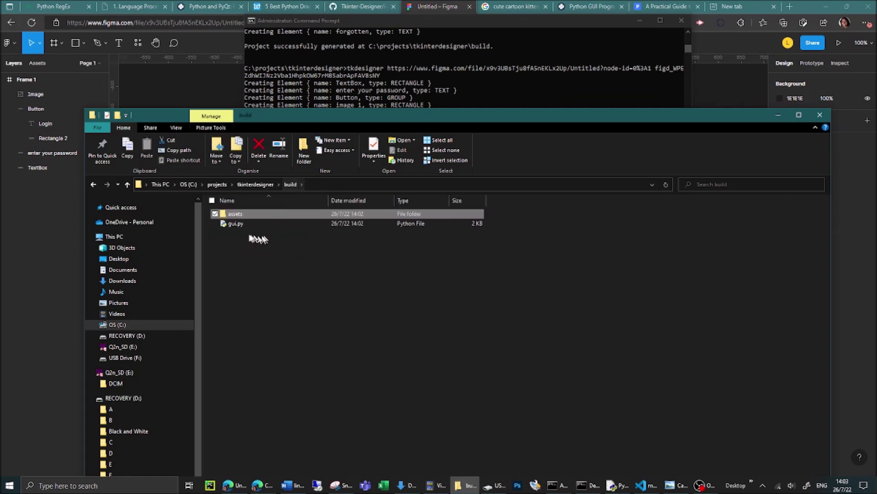
left_click(238, 224)
right_click(238, 224)
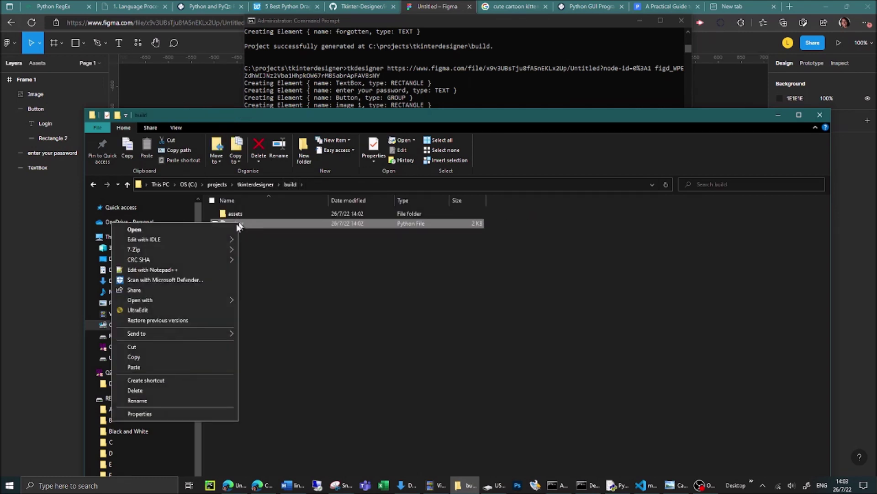
mouse_move(187, 243)
left_click(252, 237)
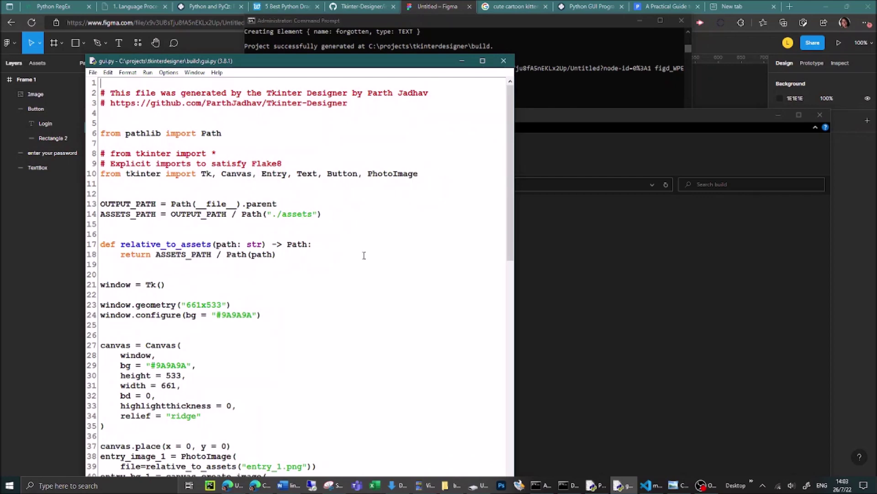
scroll(364, 255, "down", 10)
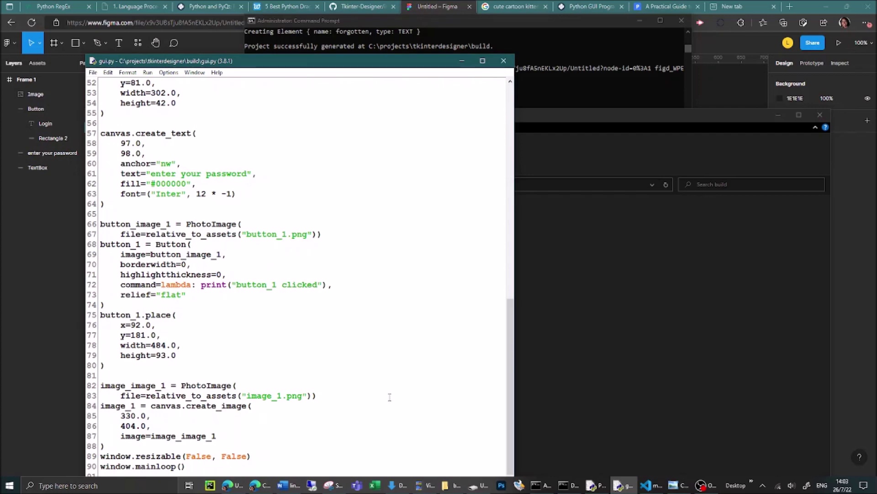
scroll(390, 397, "up", 10)
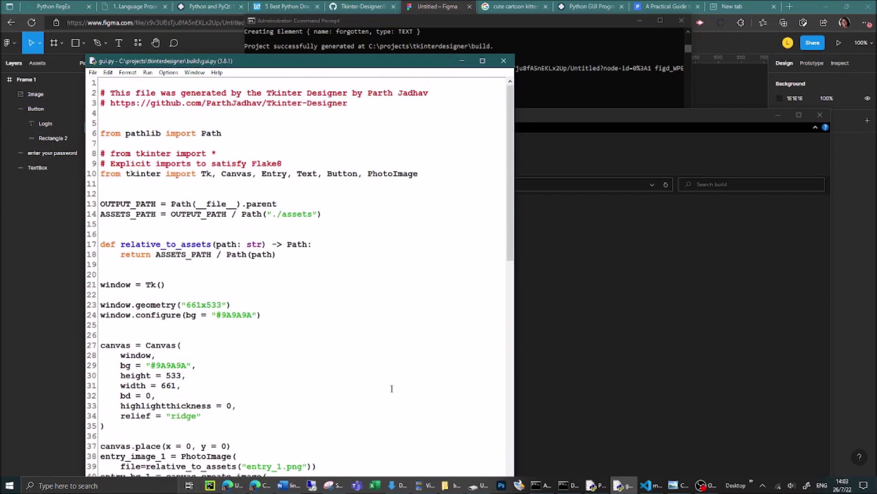
Run gui.py from IDLE and move the login form window clear of the shell output.
left_click(143, 83)
left_click(148, 72)
left_click(159, 83)
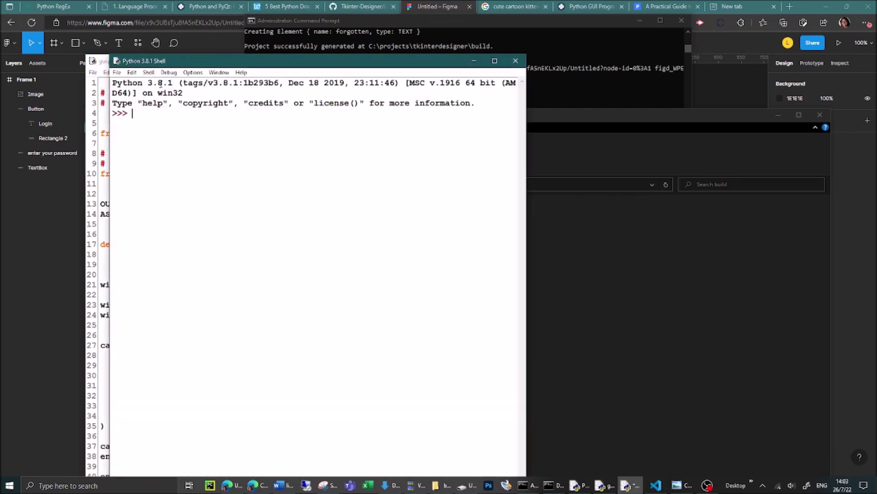
left_click_drag(107, 21, 414, 109)
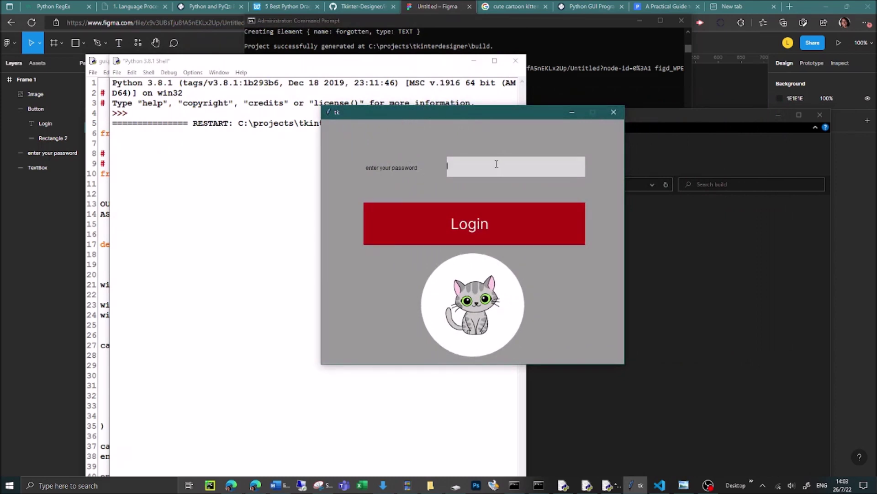
Test the login form by entering a sample password and triggering the Login button repeatedly, then close the form window.
type("fgh")
left_click(465, 228)
left_click(465, 228)
left_click(464, 228)
left_click(465, 228)
left_click(465, 228)
left_click(465, 227)
left_click(465, 227)
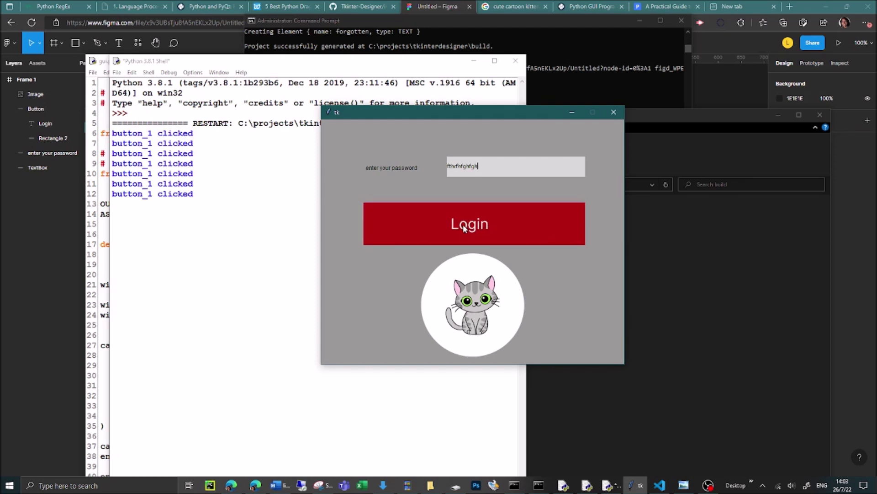
left_click(437, 222)
left_click(436, 221)
left_click(437, 221)
left_click(437, 221)
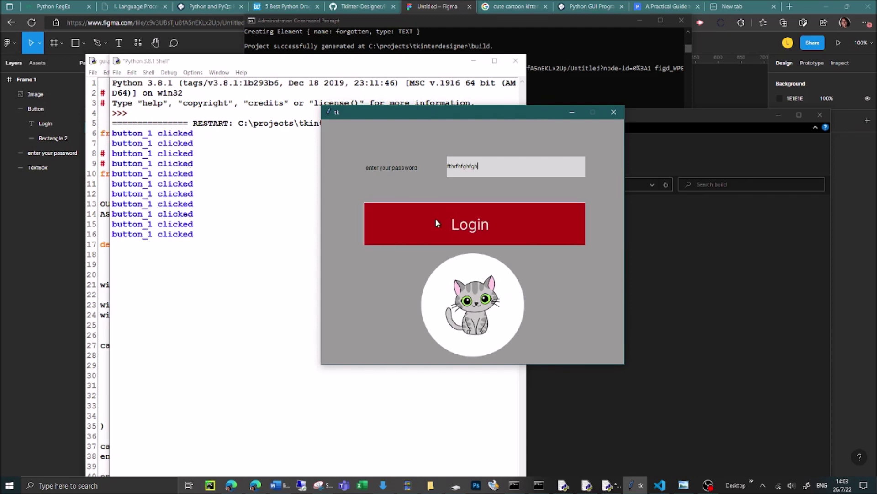
left_click(437, 221)
left_click(437, 221)
left_click(437, 221)
double_click(436, 221)
left_click(435, 223)
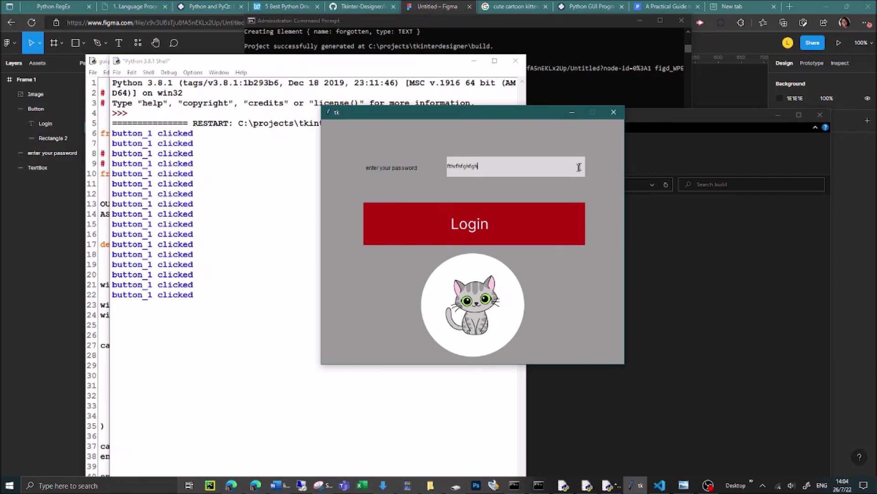
left_click(614, 112)
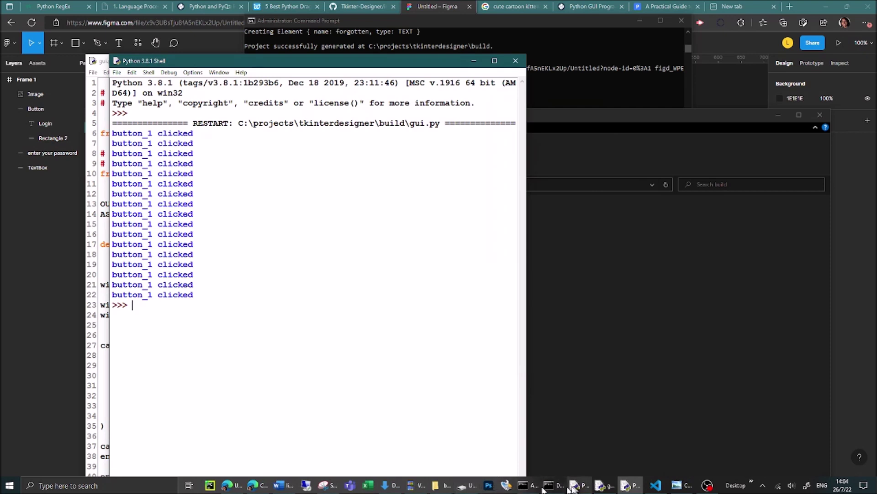
Rerun the earlier tkdesigner command for the TKInter-Designer Figma file in the administrator Command Prompt, answering y to overwrite the build directory.
left_click(525, 487)
left_click(413, 234)
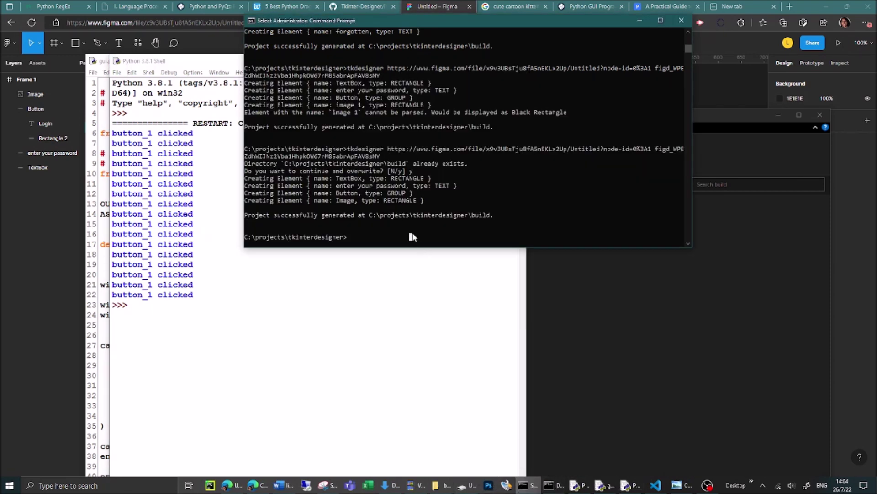
type("poetry")
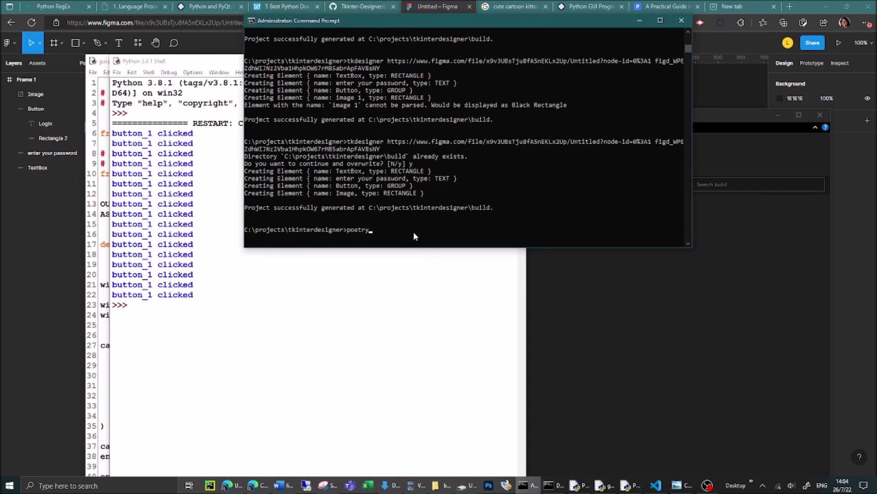
key("Up")
key("Up")
key("Up")
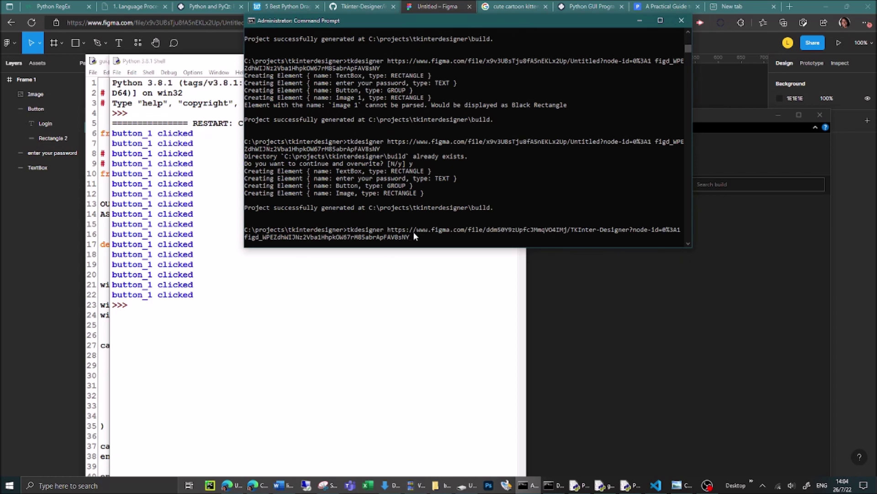
key("Return")
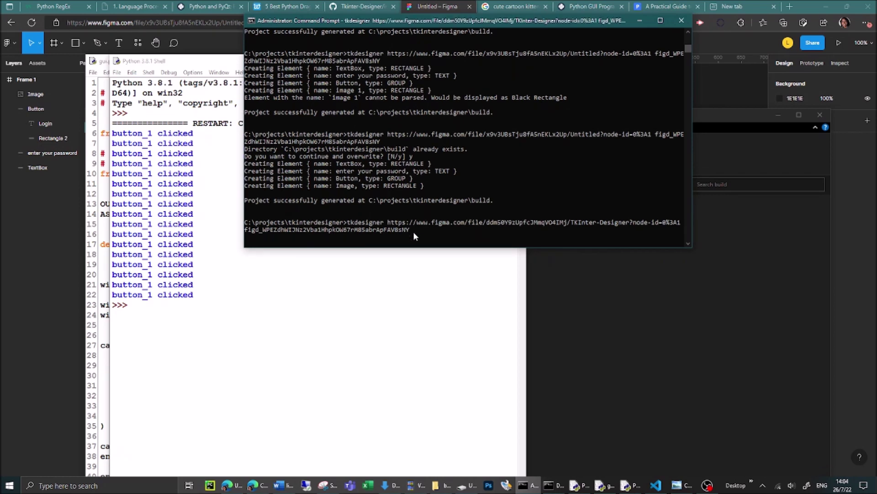
type("y")
key("Return")
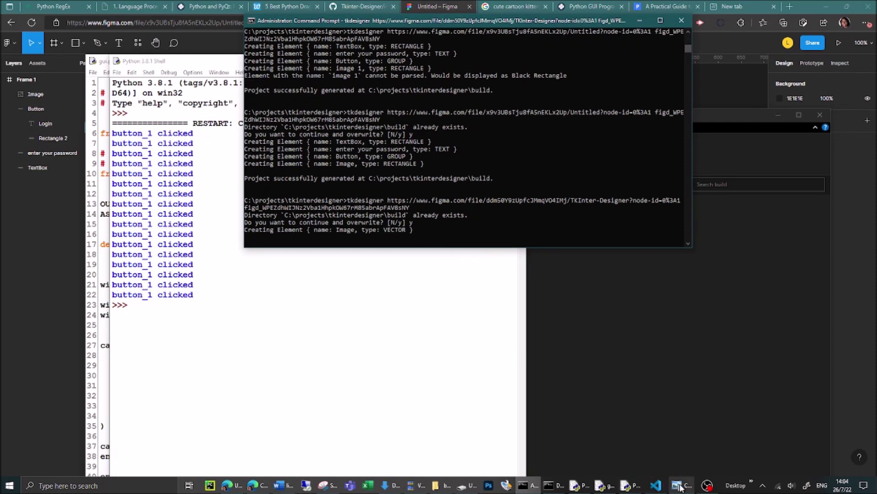
left_click(333, 361)
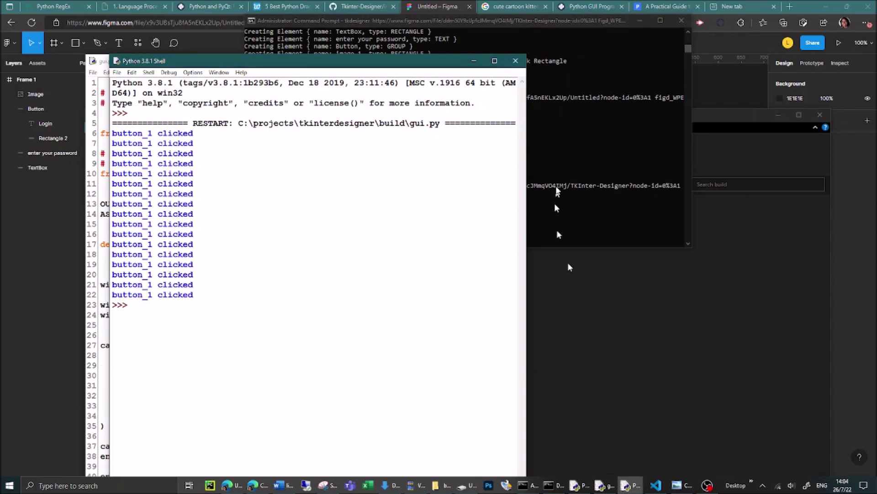
left_click(557, 229)
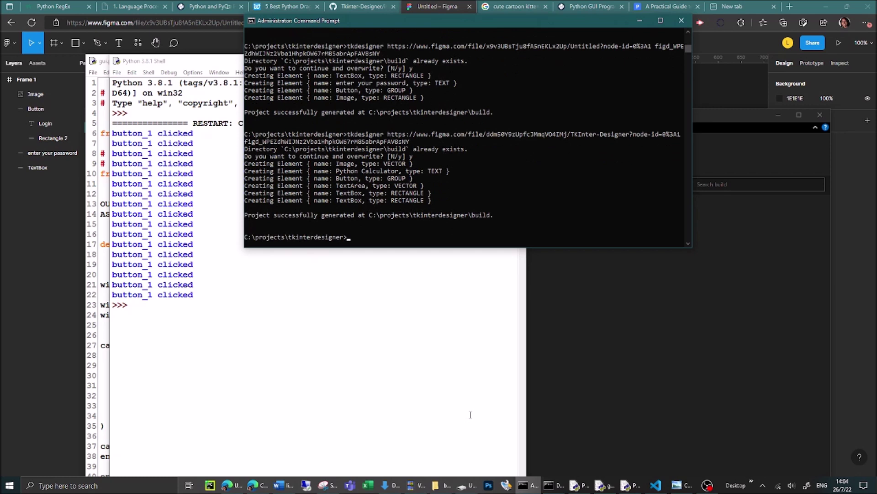
Open the regenerated gui.py from the build folder in IDLE.
left_click(441, 486)
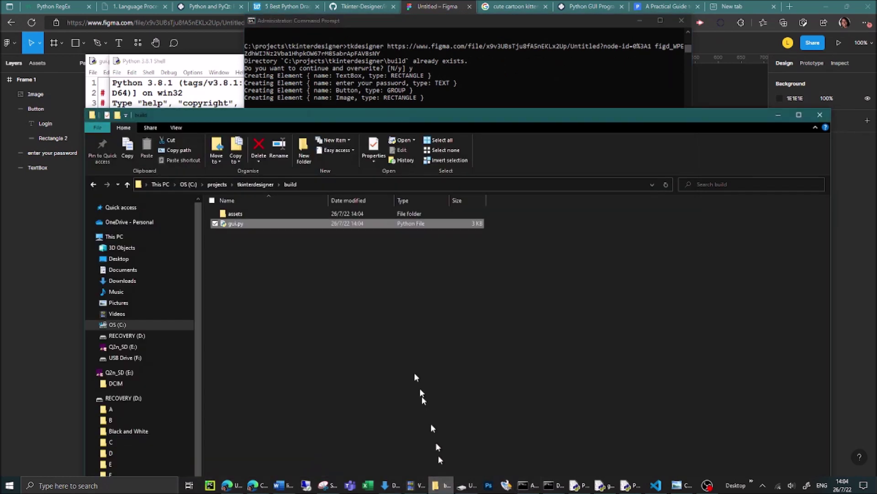
right_click(246, 220)
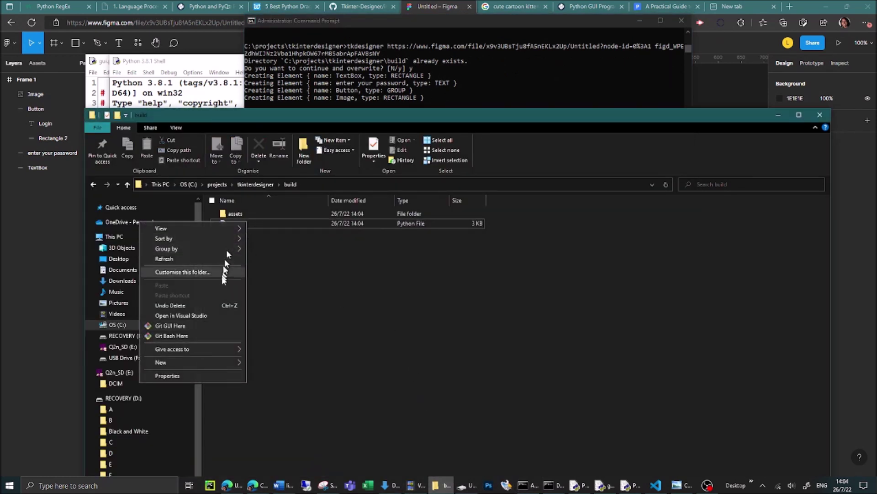
left_click(307, 280)
right_click(271, 225)
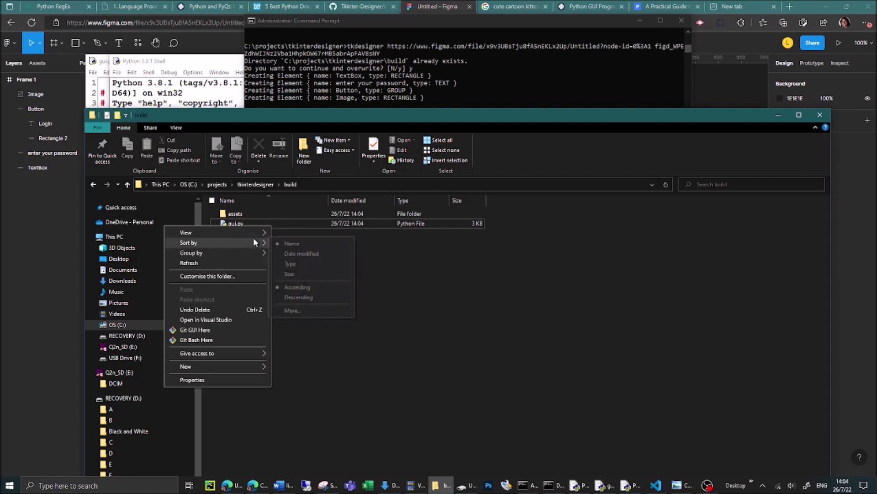
left_click(364, 343)
left_click(238, 224)
right_click(239, 225)
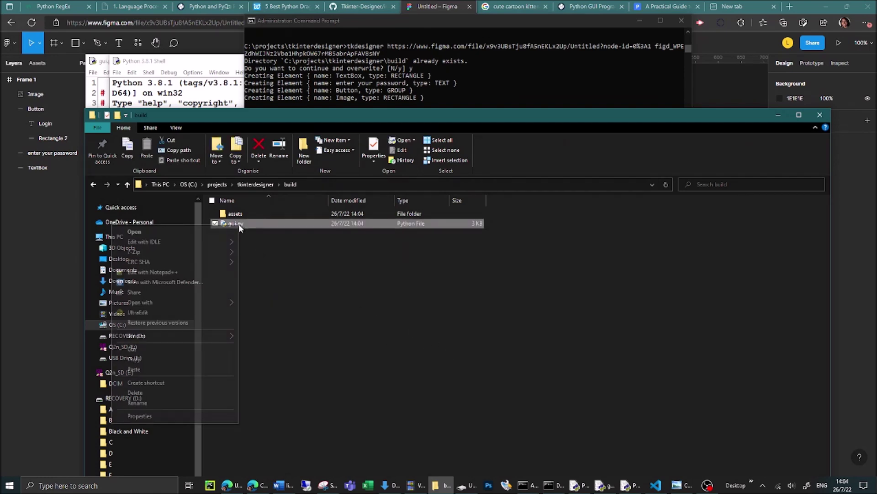
mouse_move(217, 243)
left_click(261, 242)
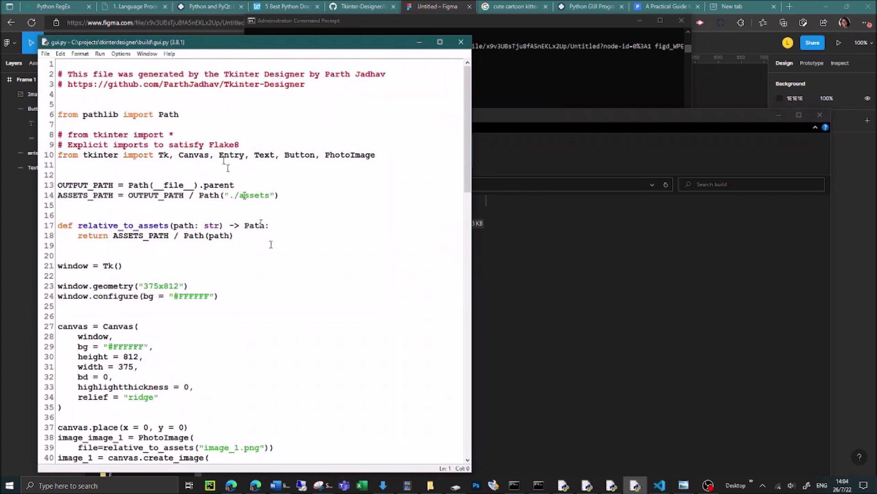
Run the regenerated gui.py and test the Python Calculator form with 3 and 4, using Add these numbers.
left_click(100, 53)
left_click(111, 64)
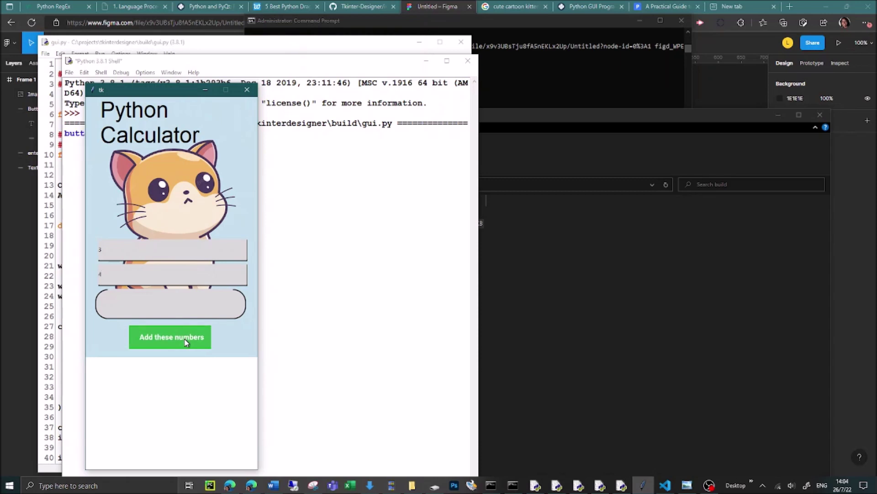
left_click_drag(173, 91, 413, 90)
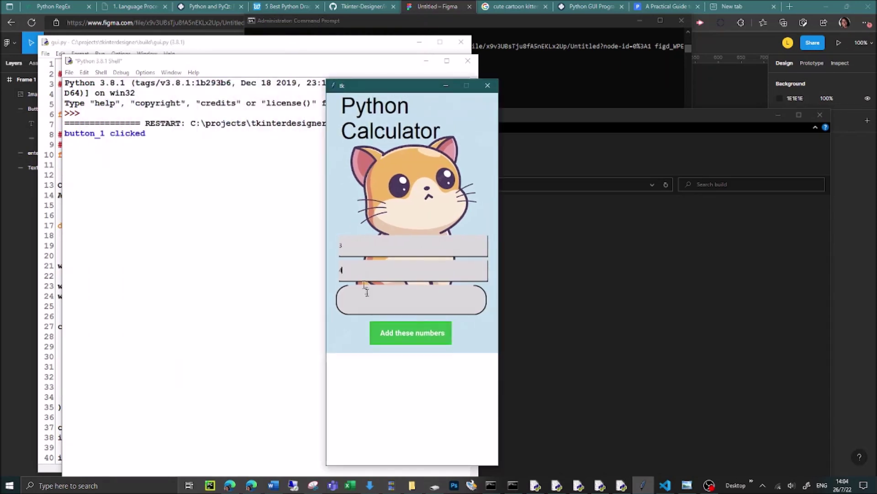
left_click(384, 342)
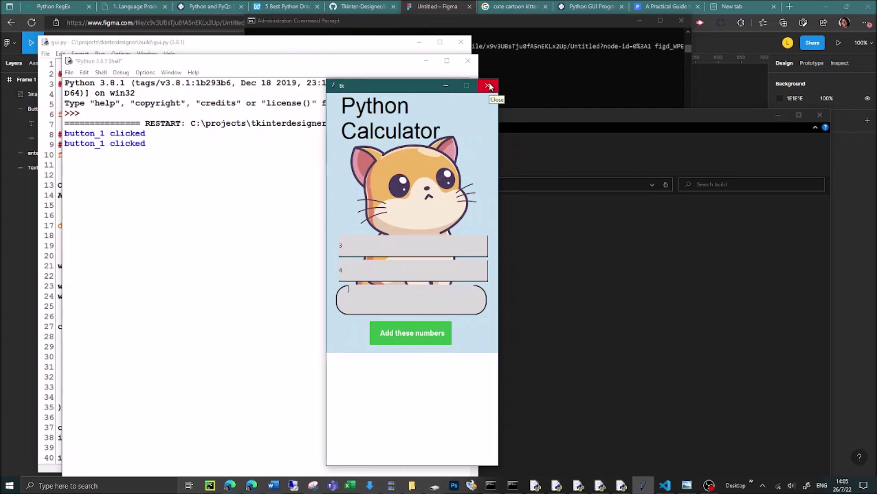
left_click(709, 486)
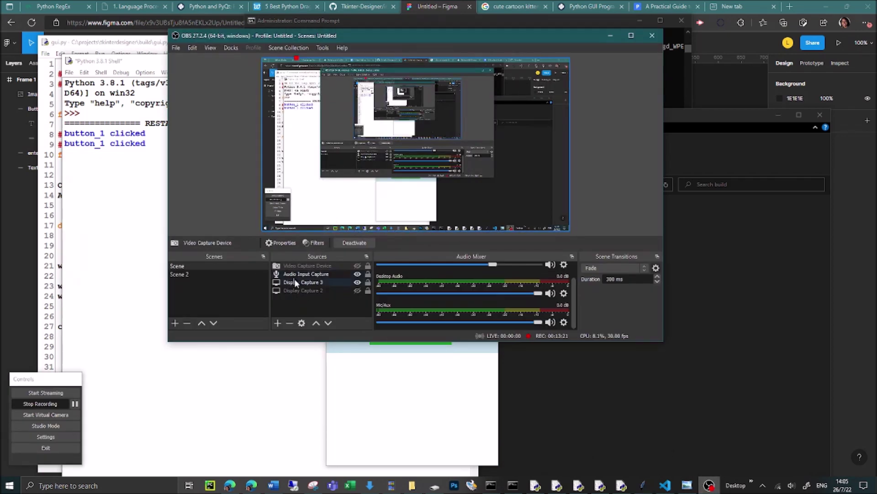
left_click(358, 267)
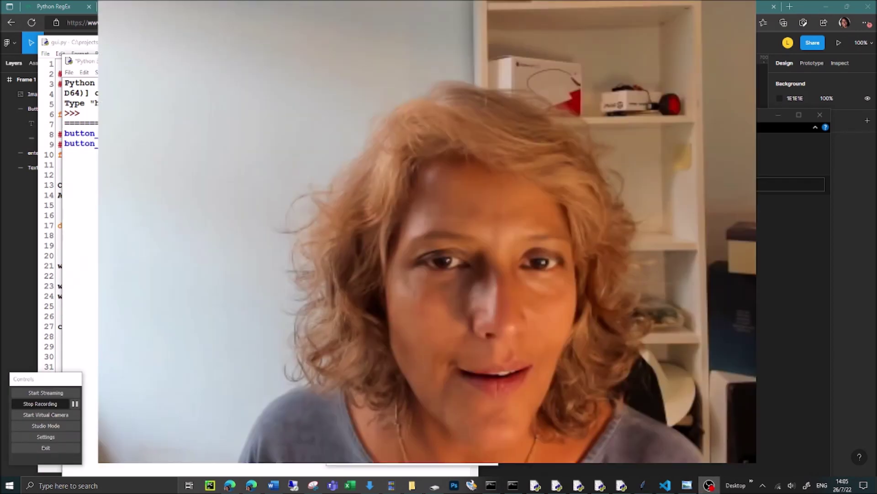